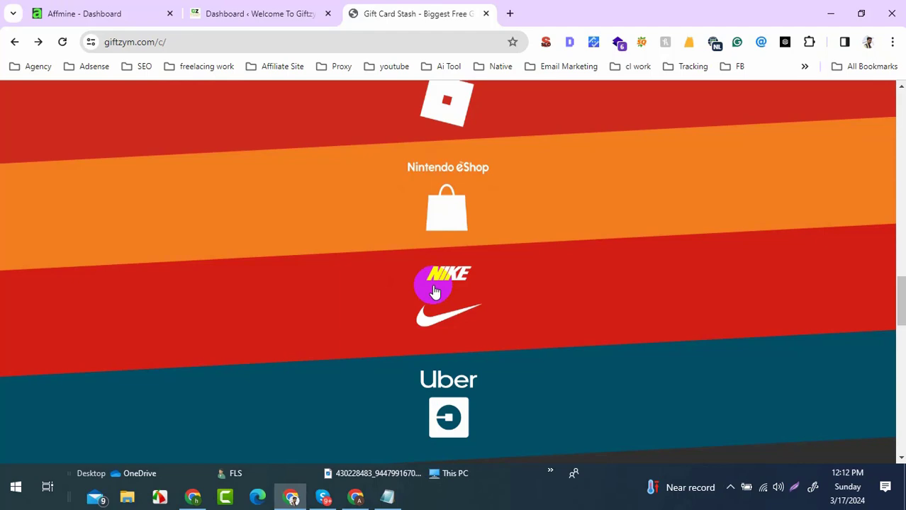
Step: Look through the brand list on the gift card landing page at giftzym.com
{"action": "left_click", "coordinate": [81, 14]}
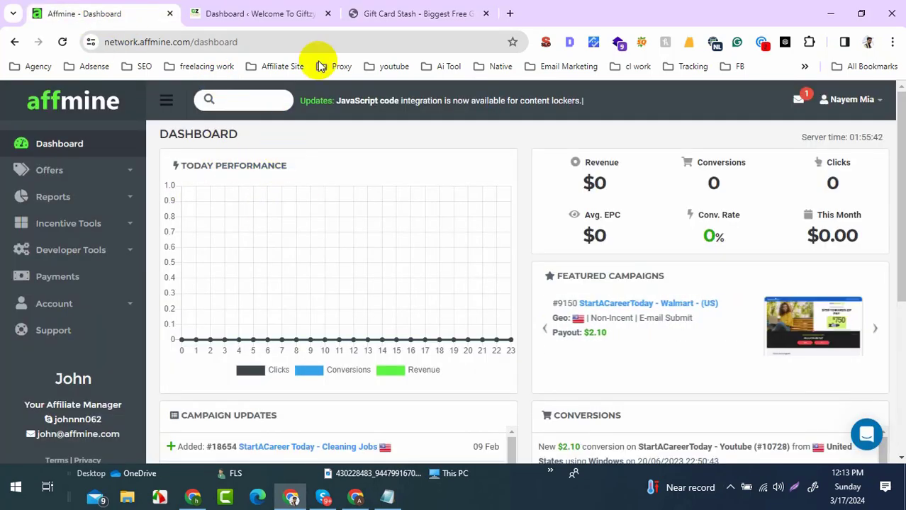
{"action": "left_click", "coordinate": [410, 12]}
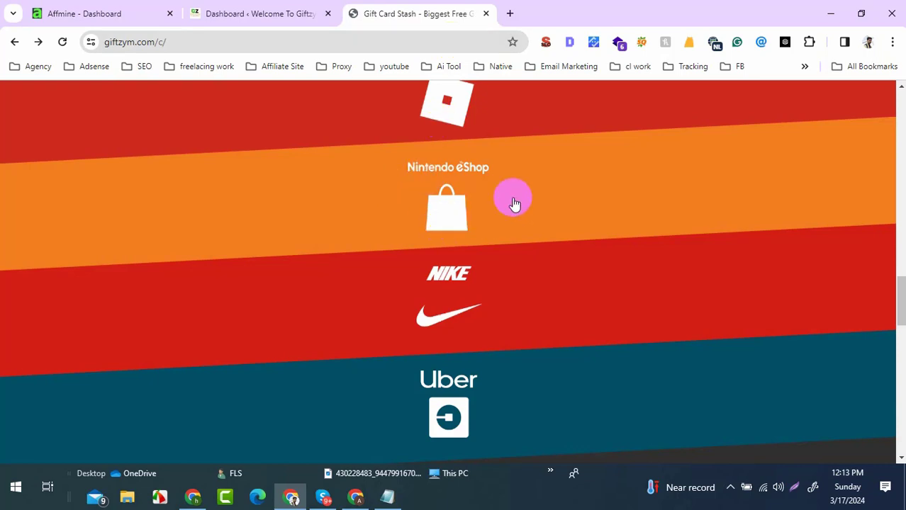
{"action": "scroll", "coordinate": [514, 203], "scroll_direction": "down", "scroll_amount": 15}
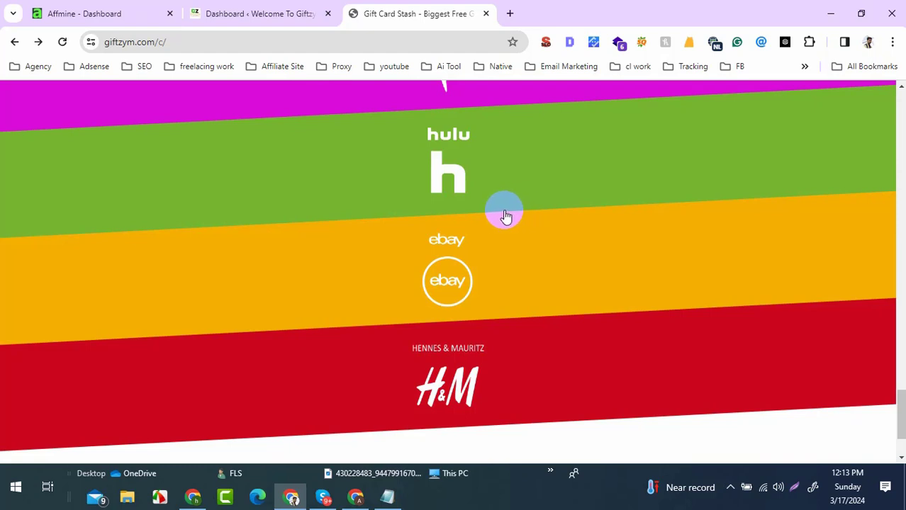
Step: Switch to Affmine and open its list of content lockers
{"action": "left_click", "coordinate": [80, 7]}
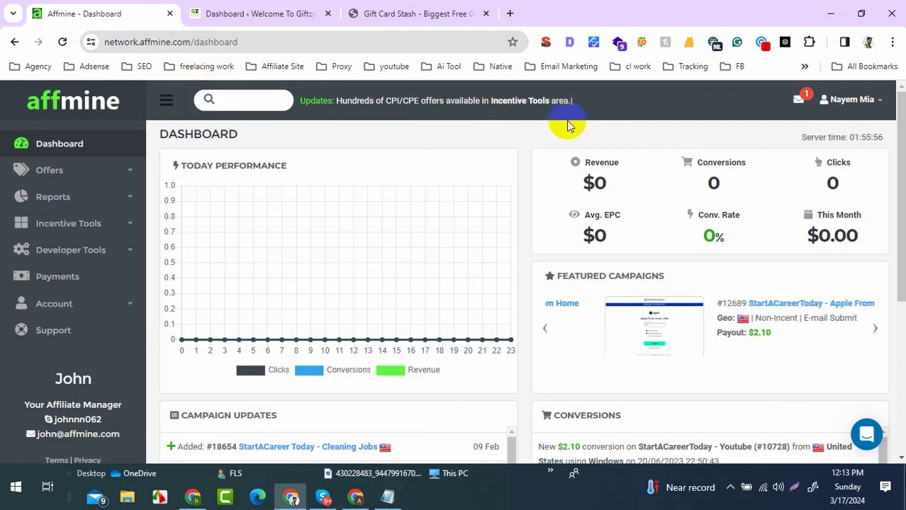
{"action": "left_click", "coordinate": [110, 232]}
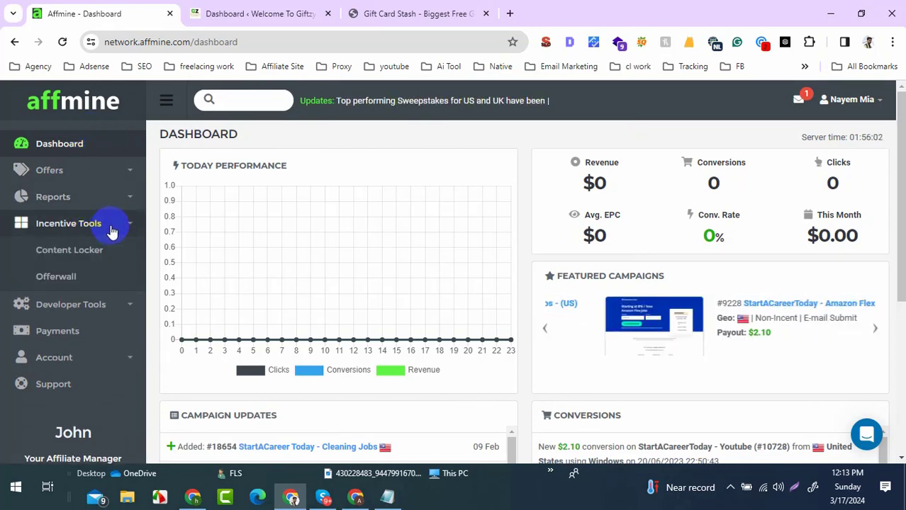
{"action": "left_click", "coordinate": [75, 256]}
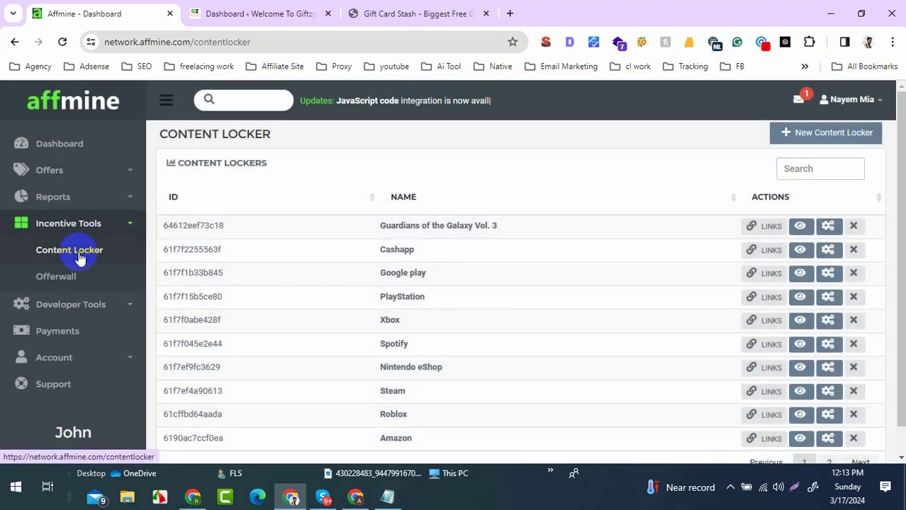
{"action": "left_click", "coordinate": [80, 256]}
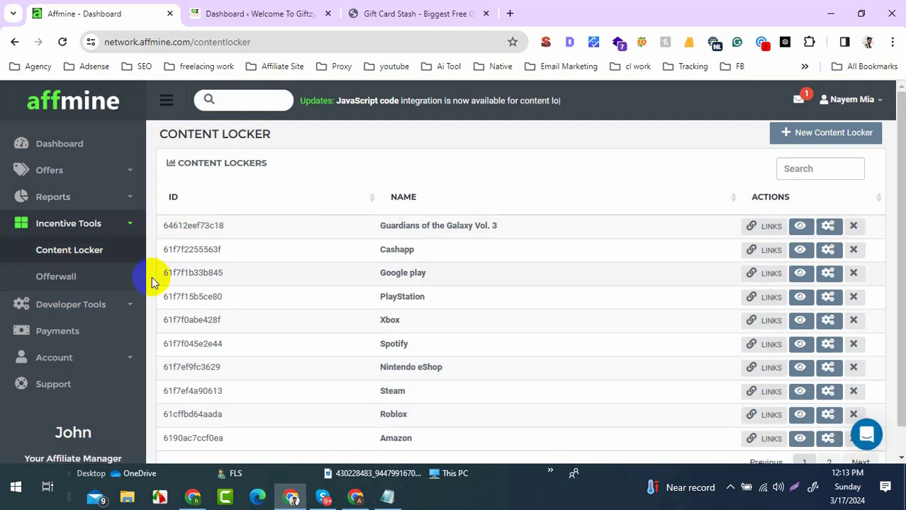
{"action": "left_click", "coordinate": [368, 12]}
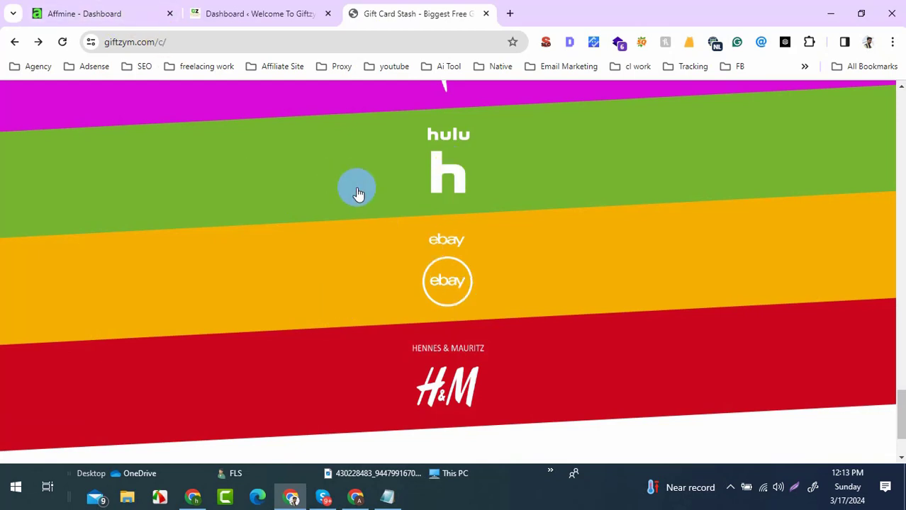
{"action": "left_click", "coordinate": [76, 7]}
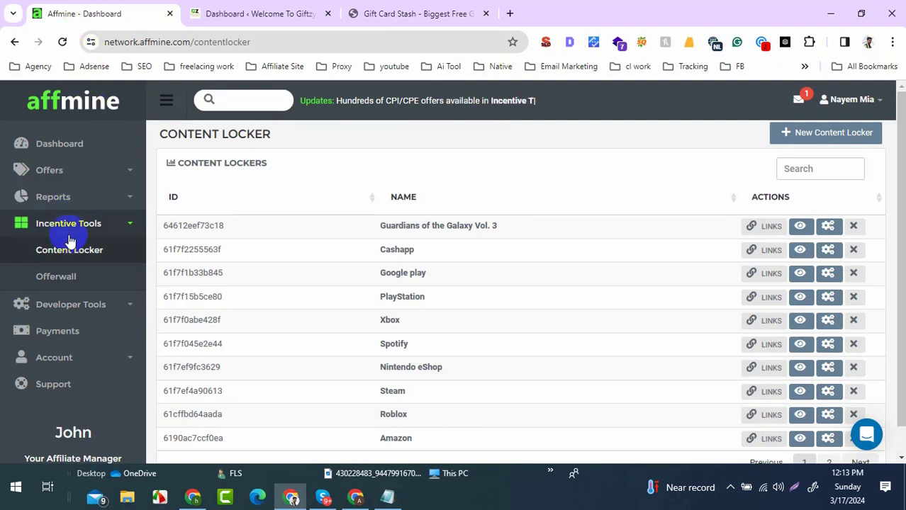
Step: Start a new content locker and name it cpa000
{"action": "left_click", "coordinate": [826, 140]}
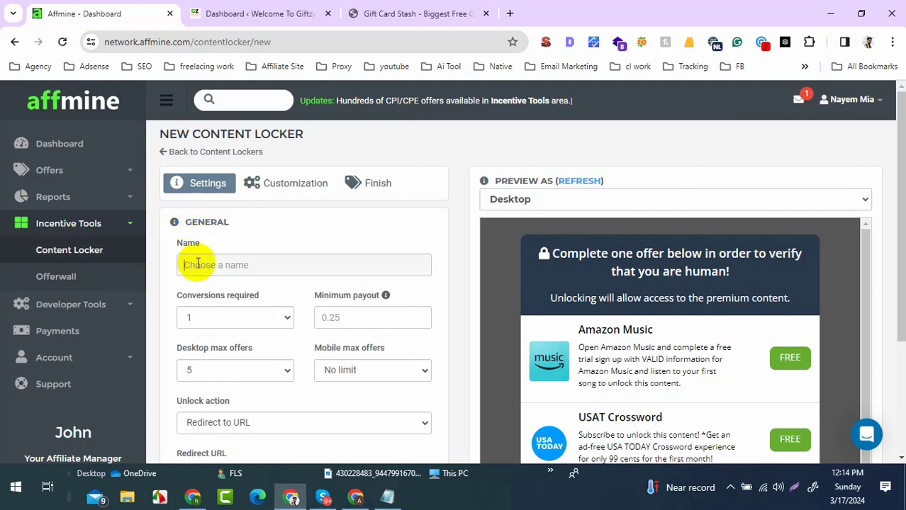
{"action": "type", "text": "na"}
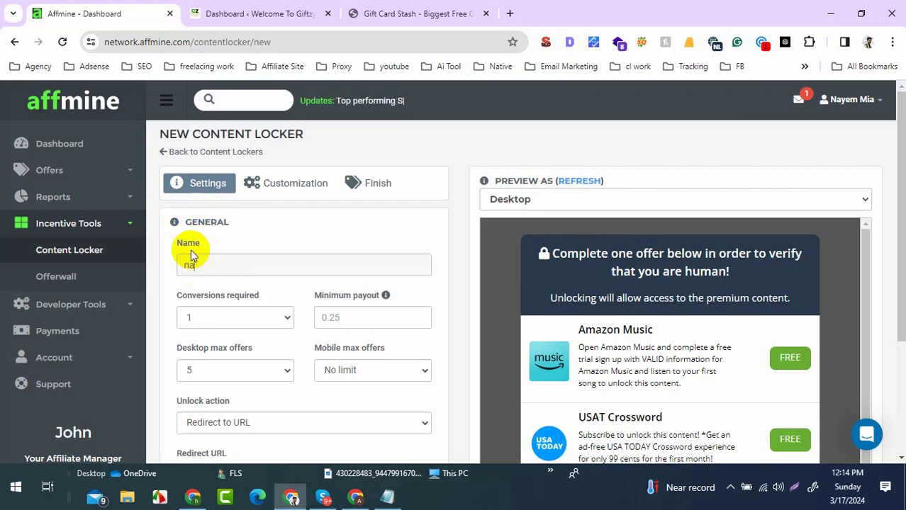
{"action": "key", "text": "BackSpace"}
{"action": "key", "text": "BackSpace"}
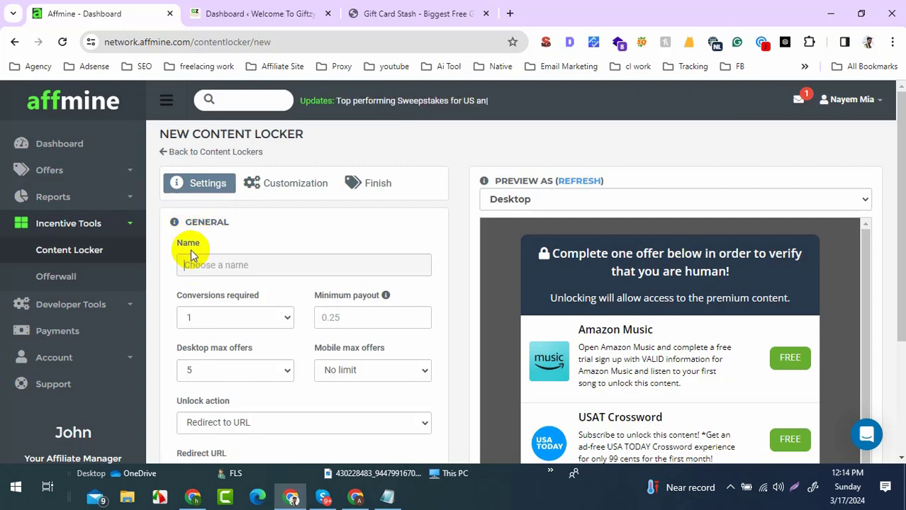
{"action": "type", "text": "cpa000"}
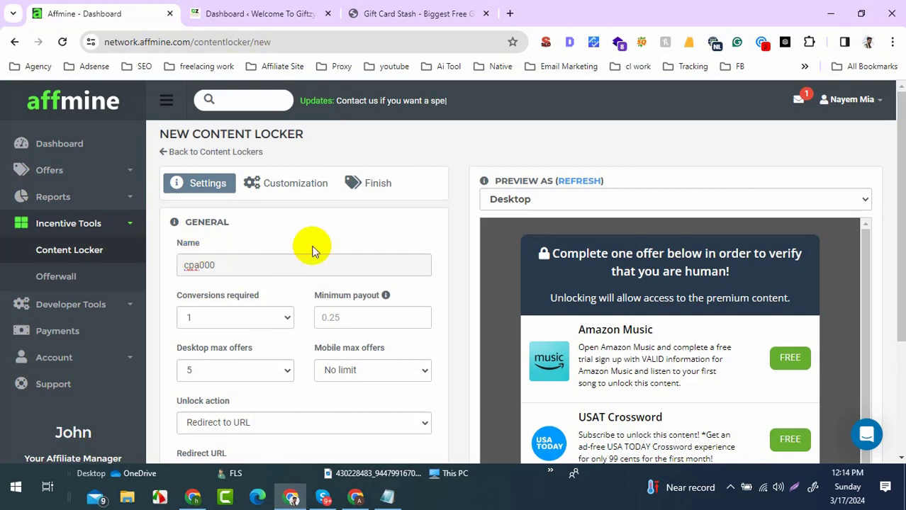
Step: Set the locker's required conversions to 2 and its minimum payout to 0.50
{"action": "scroll", "coordinate": [320, 267], "scroll_direction": "down", "scroll_amount": 2}
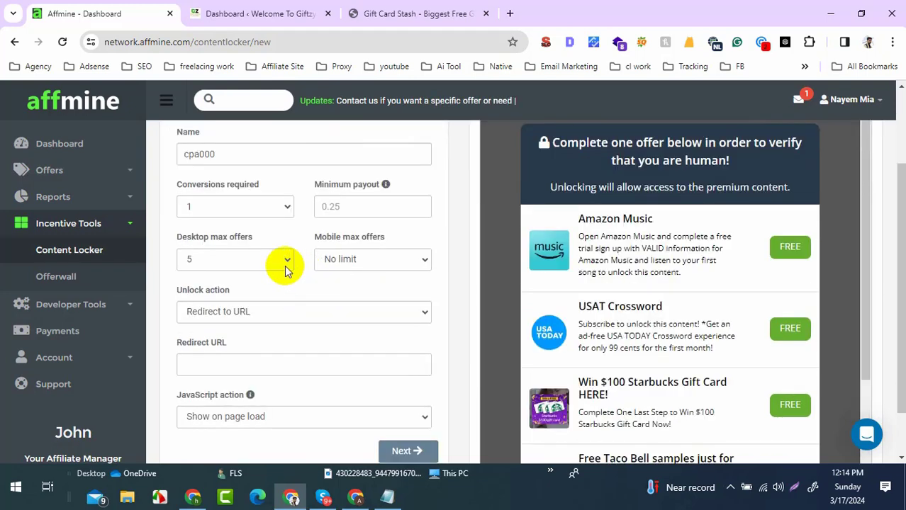
{"action": "left_click", "coordinate": [242, 207]}
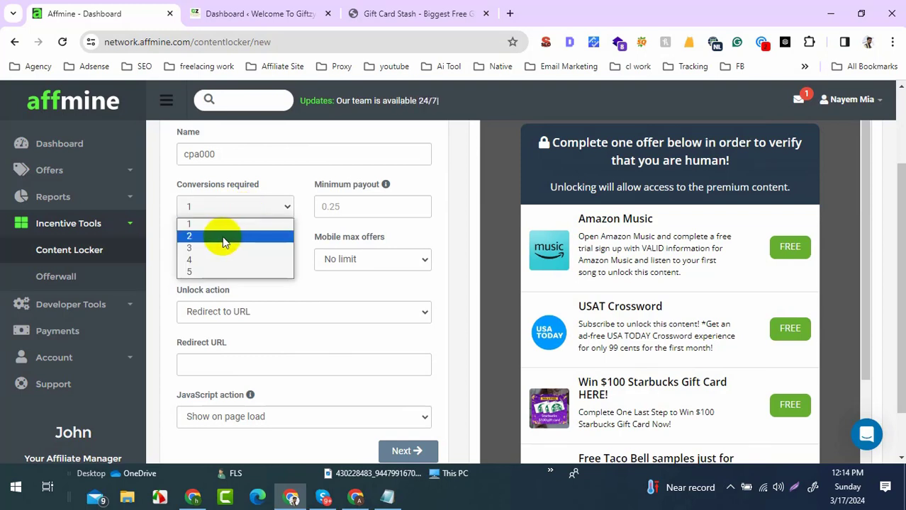
{"action": "left_click", "coordinate": [222, 236]}
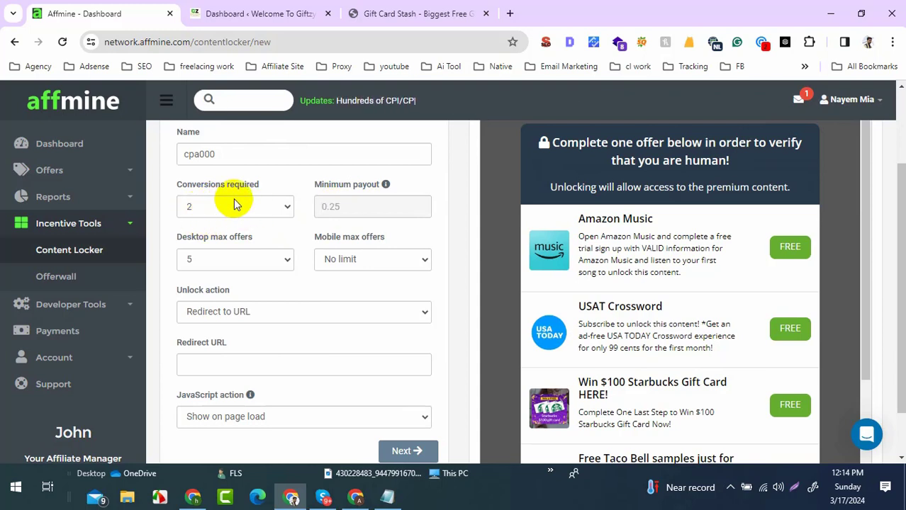
{"action": "left_click", "coordinate": [326, 192]}
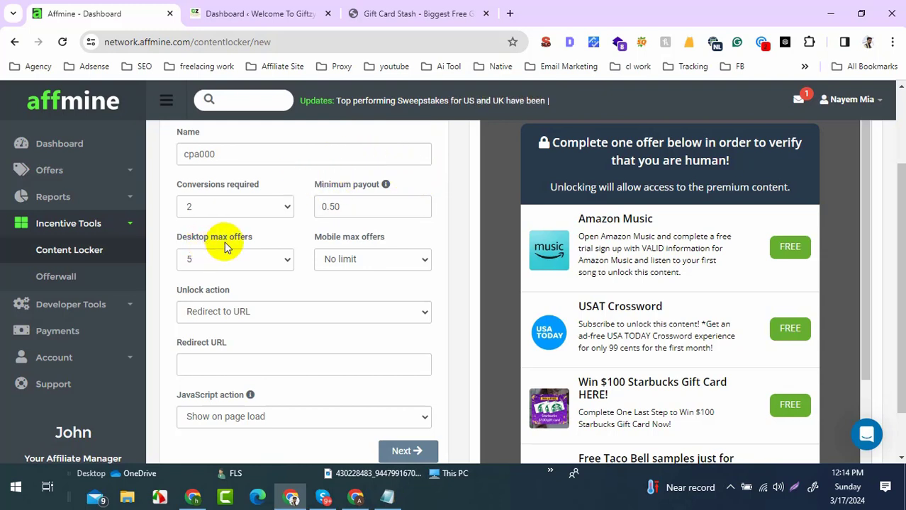
{"action": "scroll", "coordinate": [708, 312], "scroll_direction": "down", "scroll_amount": 2}
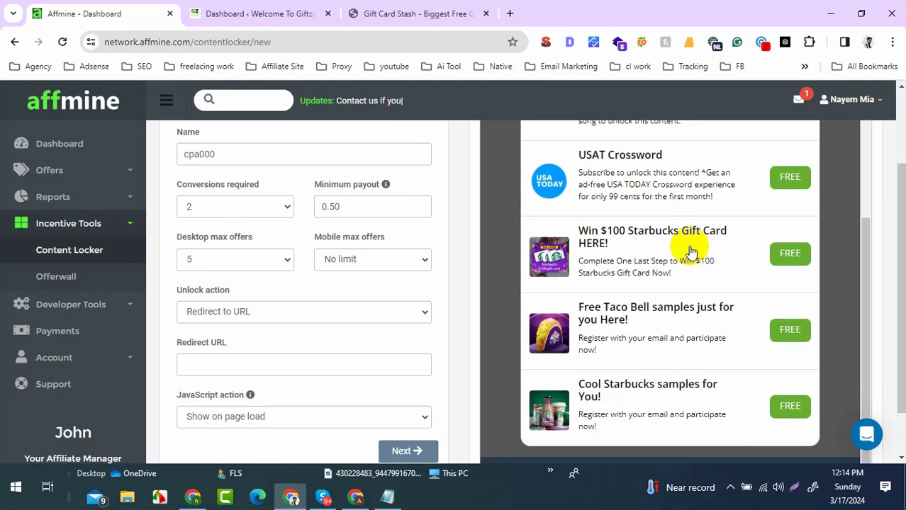
{"action": "scroll", "coordinate": [684, 244], "scroll_direction": "up", "scroll_amount": 2}
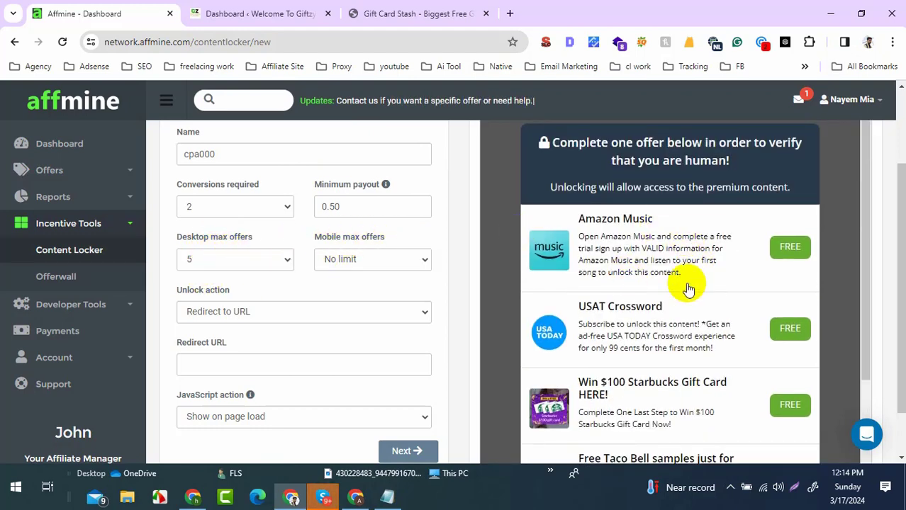
{"action": "left_click", "coordinate": [321, 499]}
{"action": "left_click", "coordinate": [320, 500]}
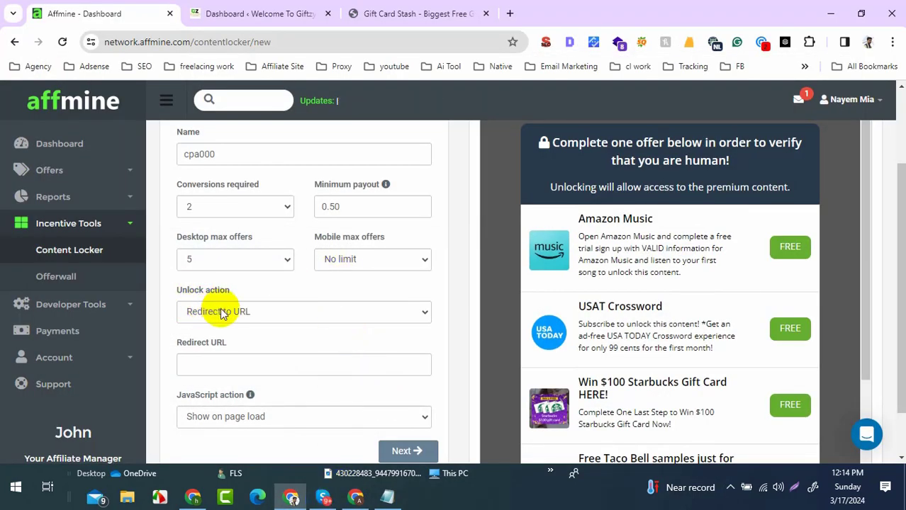
{"action": "left_click", "coordinate": [269, 314]}
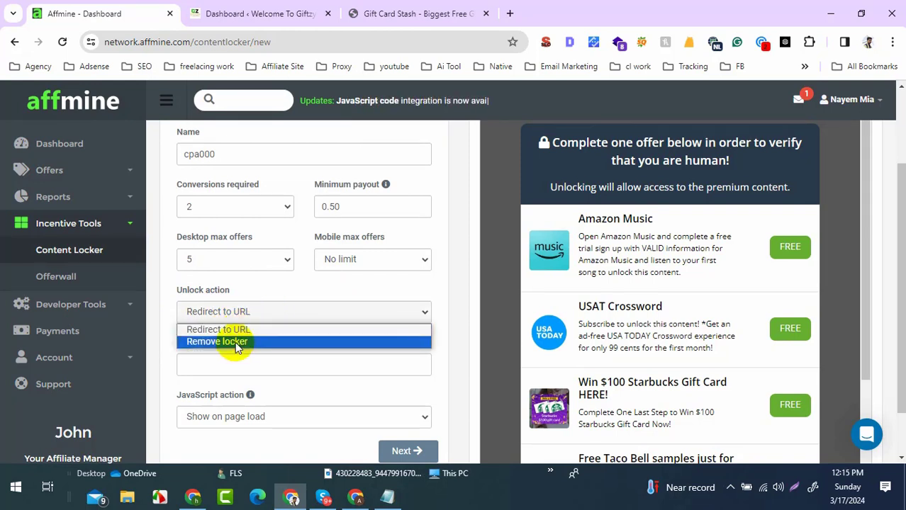
{"action": "left_click", "coordinate": [237, 343]}
{"action": "left_click", "coordinate": [244, 316]}
{"action": "left_click", "coordinate": [236, 328]}
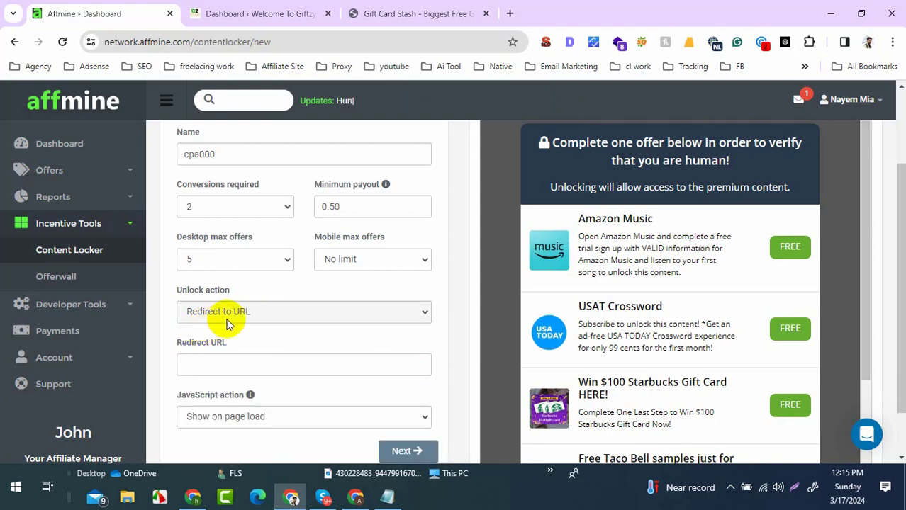
{"action": "left_click", "coordinate": [222, 363]}
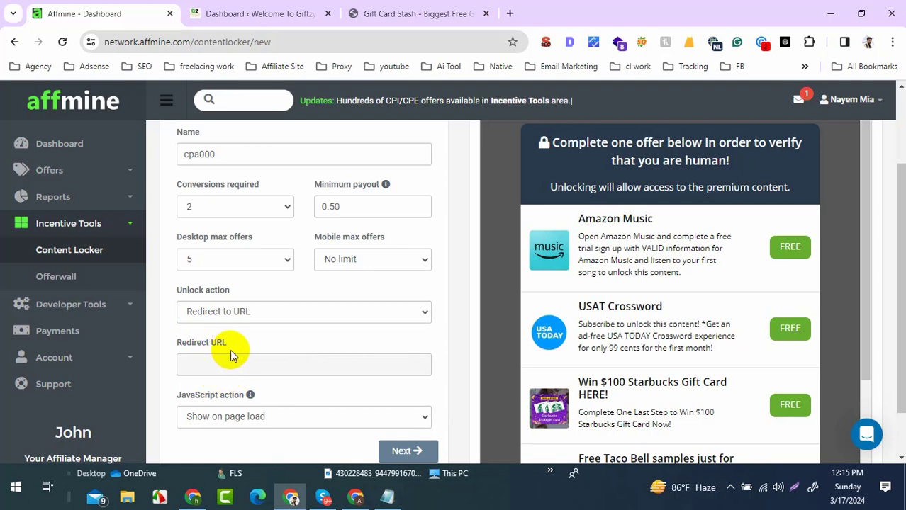
Step: Set the unlock action to Remove locker and the JavaScript action to Use onClick() button
{"action": "left_click", "coordinate": [256, 313]}
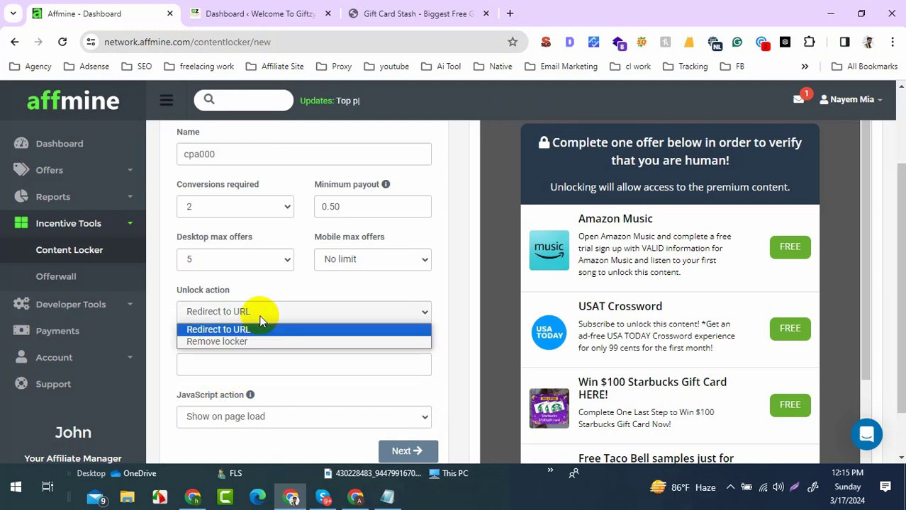
{"action": "left_click", "coordinate": [219, 342]}
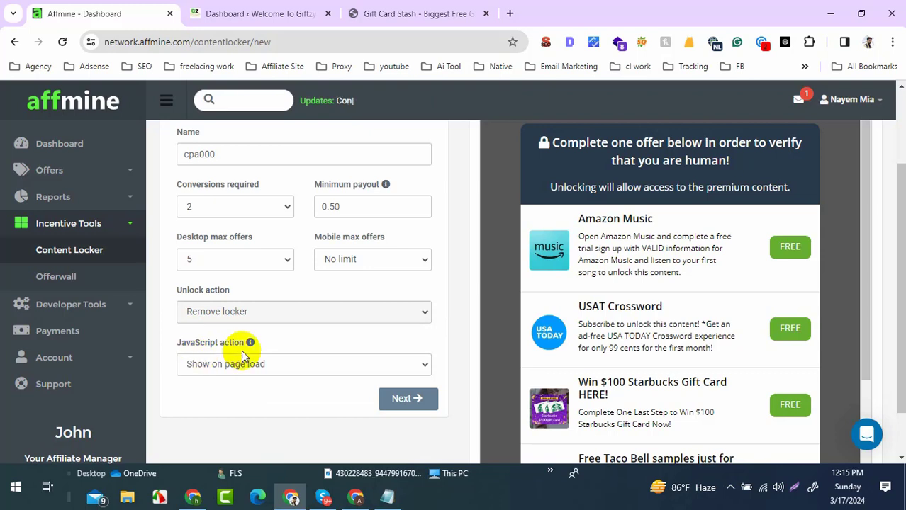
{"action": "left_click", "coordinate": [259, 365]}
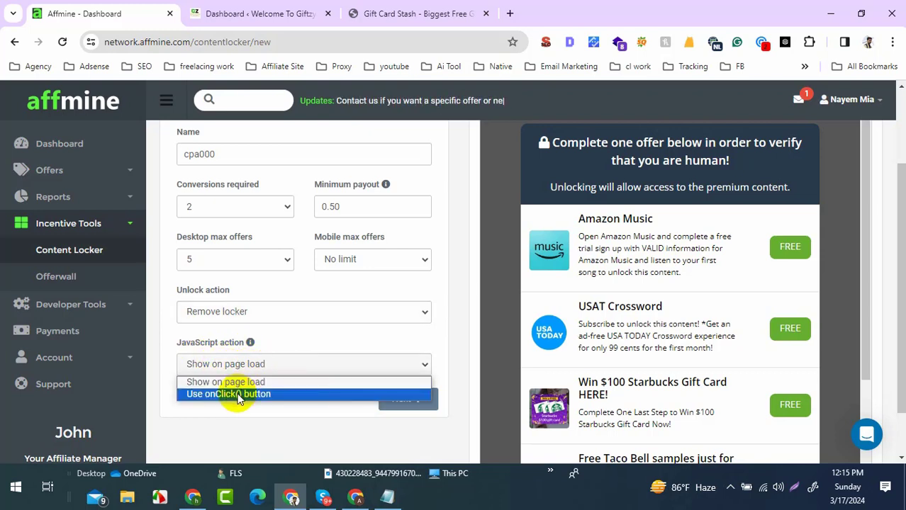
{"action": "left_click", "coordinate": [242, 395]}
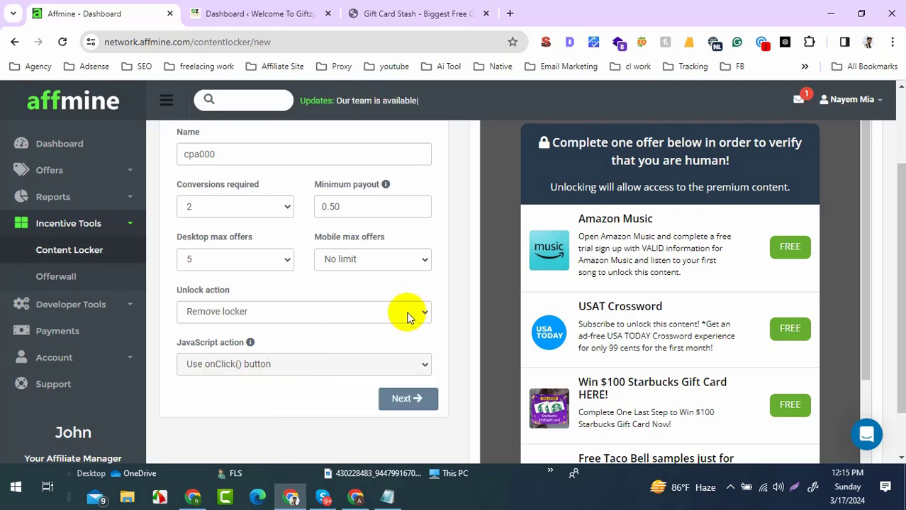
Step: Accept the general settings and proceed to the content locker's customization stage
{"action": "scroll", "coordinate": [397, 319], "scroll_direction": "up", "scroll_amount": 2}
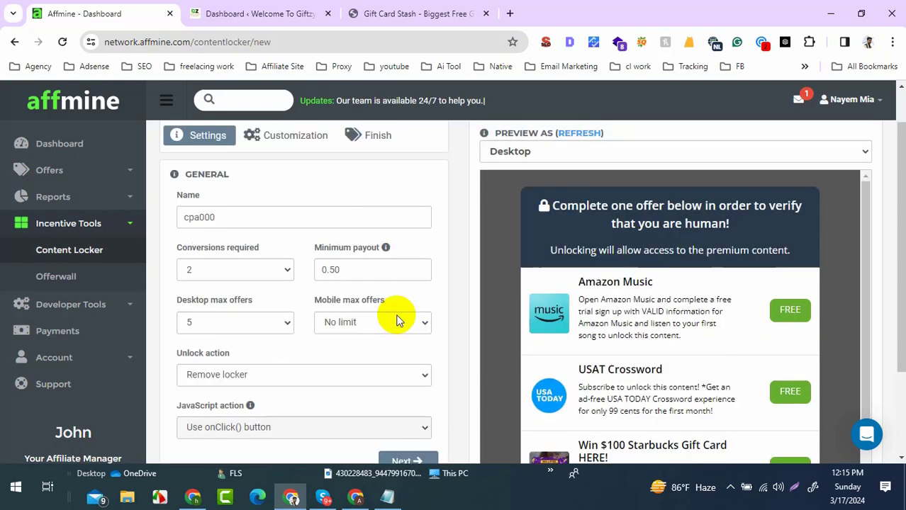
{"action": "scroll", "coordinate": [399, 308], "scroll_direction": "down", "scroll_amount": 3}
{"action": "scroll", "coordinate": [391, 304], "scroll_direction": "up", "scroll_amount": 1}
{"action": "scroll", "coordinate": [393, 306], "scroll_direction": "up", "scroll_amount": 1}
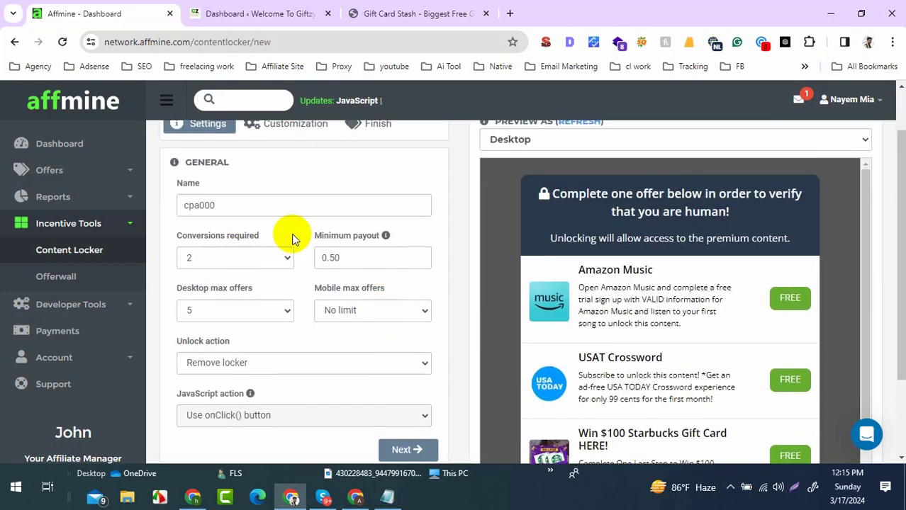
{"action": "left_click", "coordinate": [403, 450]}
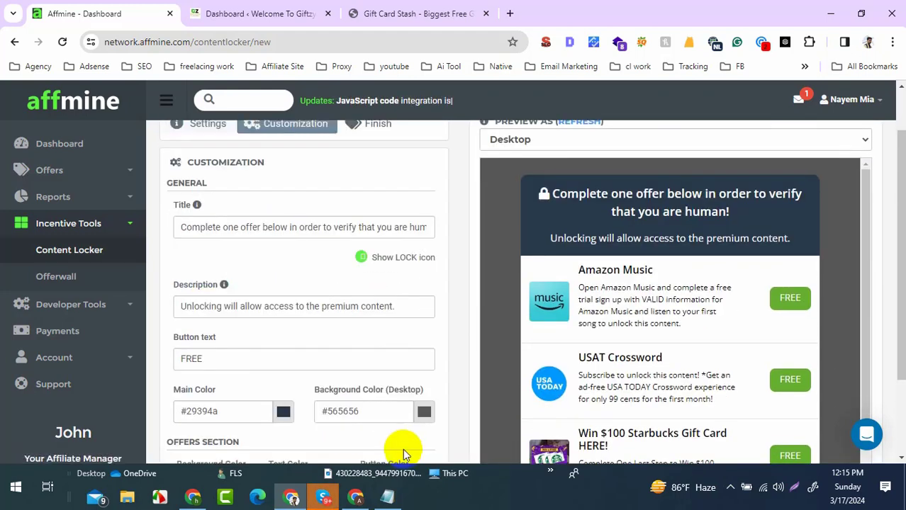
Step: Compare the locker's title text in the customization form with the heading in the desktop preview
{"action": "scroll", "coordinate": [241, 206], "scroll_direction": "up", "scroll_amount": 2}
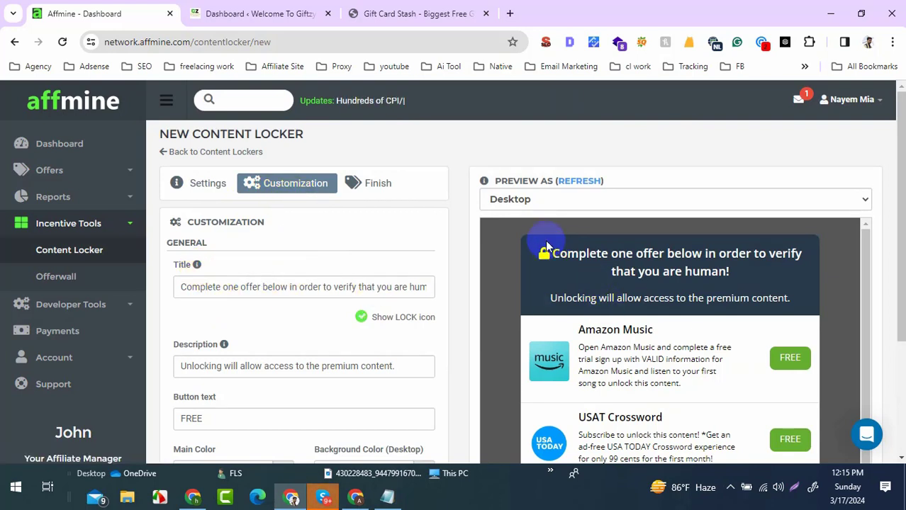
{"action": "left_click_drag", "start_coordinate": [557, 255], "coordinate": [732, 269]}
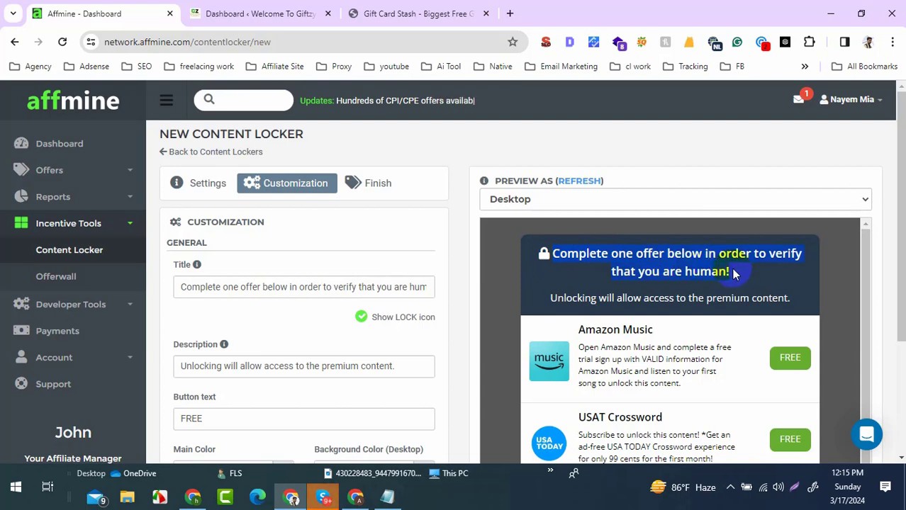
{"action": "left_click", "coordinate": [270, 287]}
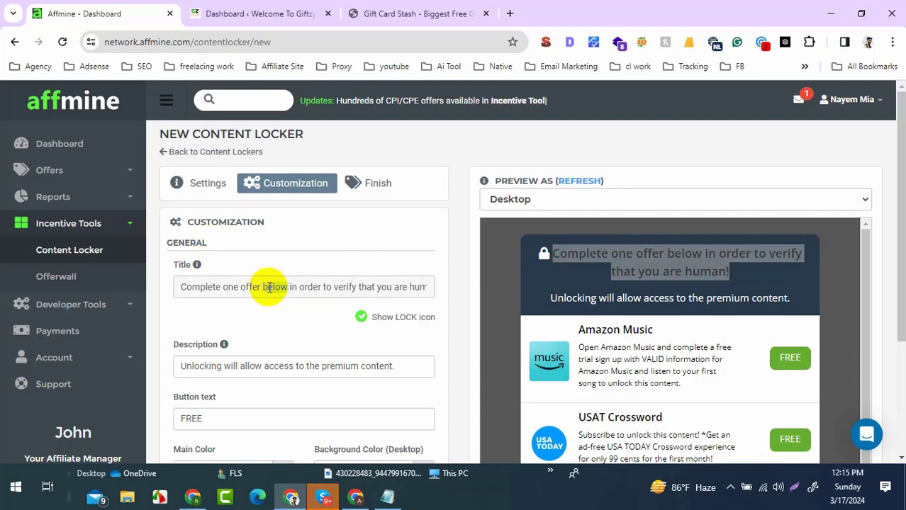
{"action": "triple_click", "coordinate": [270, 287]}
{"action": "left_click", "coordinate": [269, 287]}
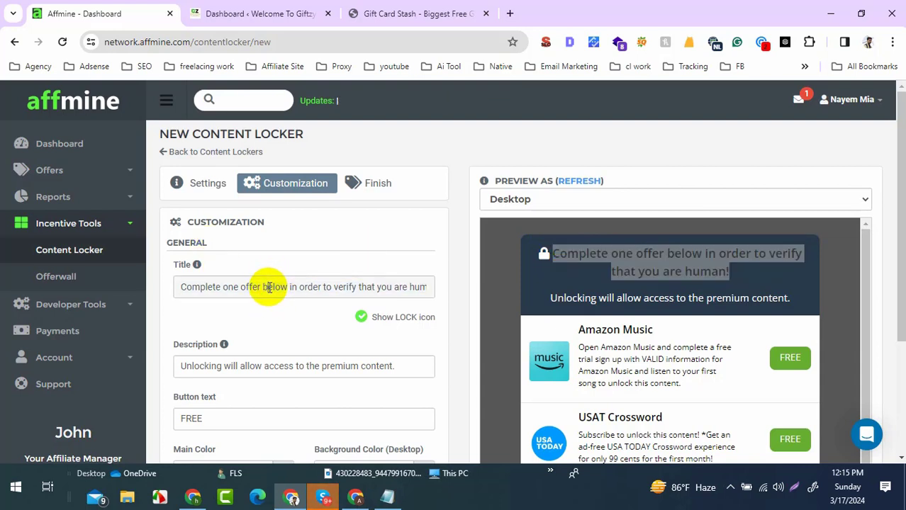
{"action": "left_click", "coordinate": [602, 253]}
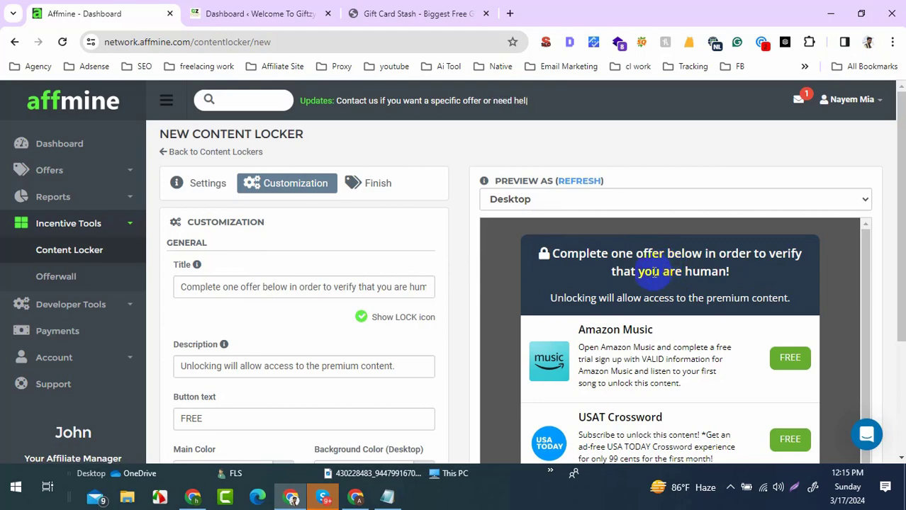
Step: Change the locker's description to "Unlocking will allow access to the Full Code"
{"action": "scroll", "coordinate": [280, 272], "scroll_direction": "down", "scroll_amount": 2}
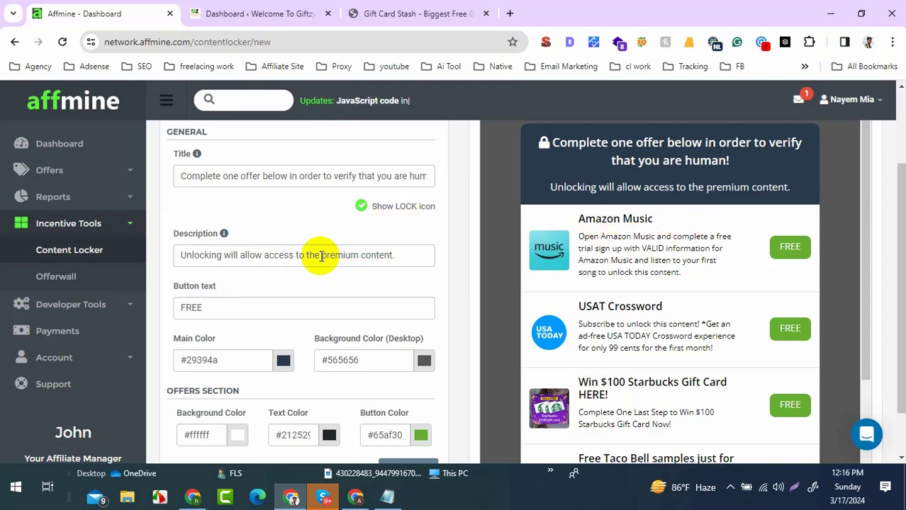
{"action": "left_click_drag", "start_coordinate": [321, 255], "coordinate": [445, 253]}
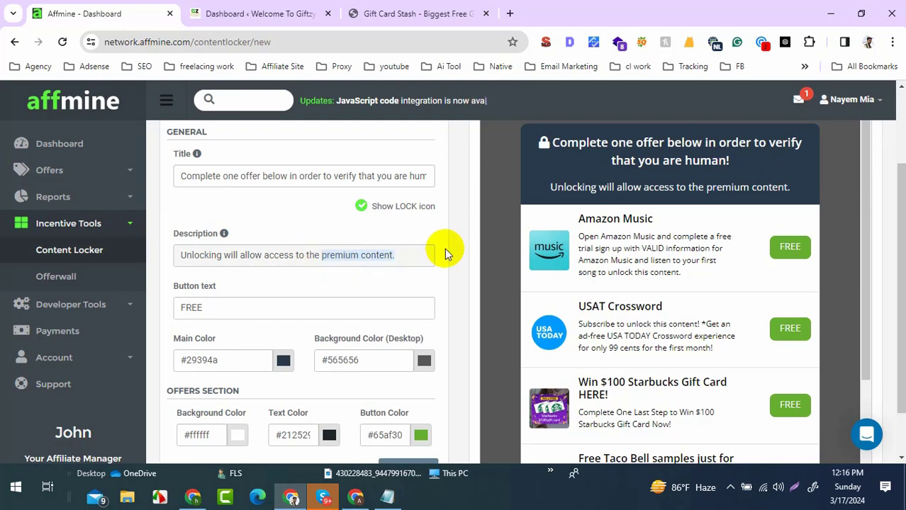
{"action": "key", "text": "BackSpace"}
{"action": "type", "text": "f"}
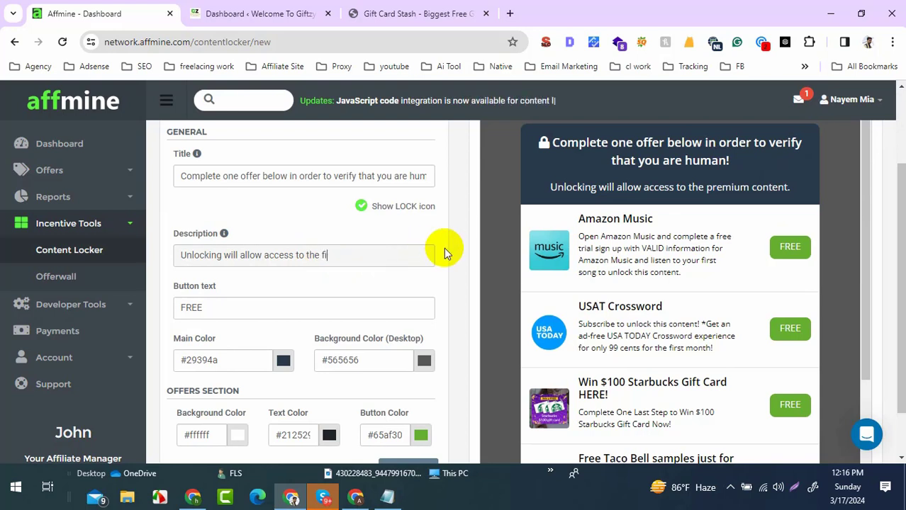
{"action": "type", "text": "ull"}
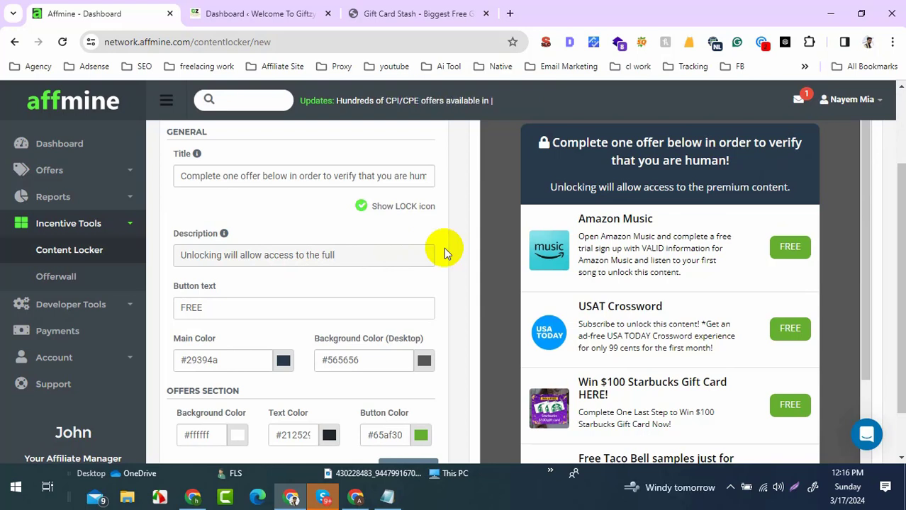
{"action": "type", "text": "Code"}
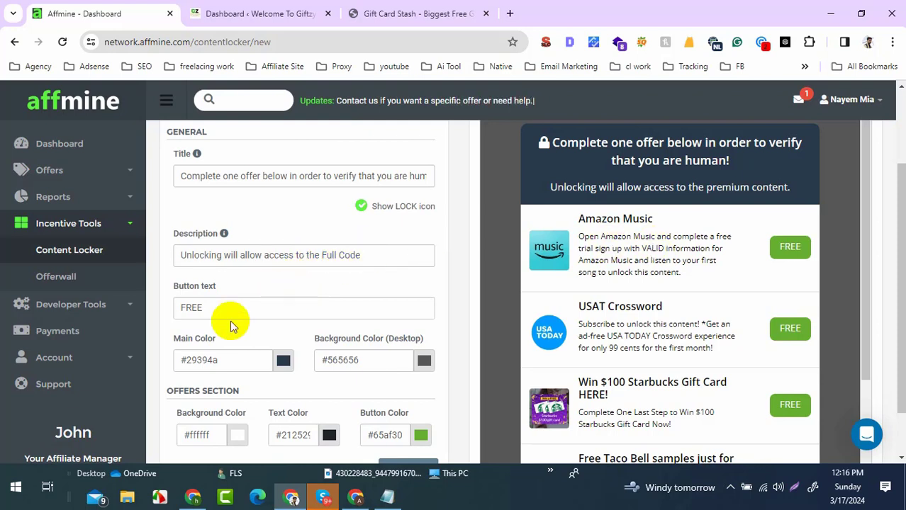
Step: Replace the locker's button text with "Verify"
{"action": "left_click_drag", "start_coordinate": [225, 313], "coordinate": [135, 305]}
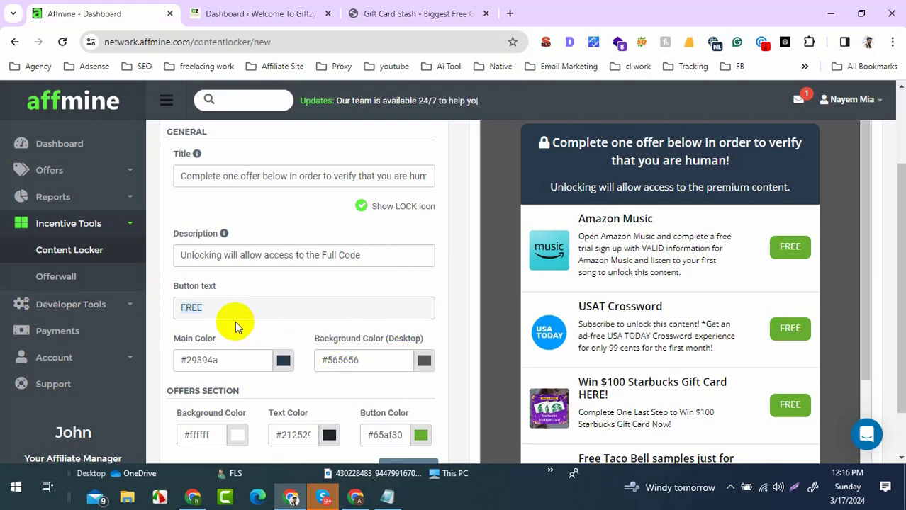
{"action": "key", "text": "BackSpace"}
{"action": "type", "text": "V"}
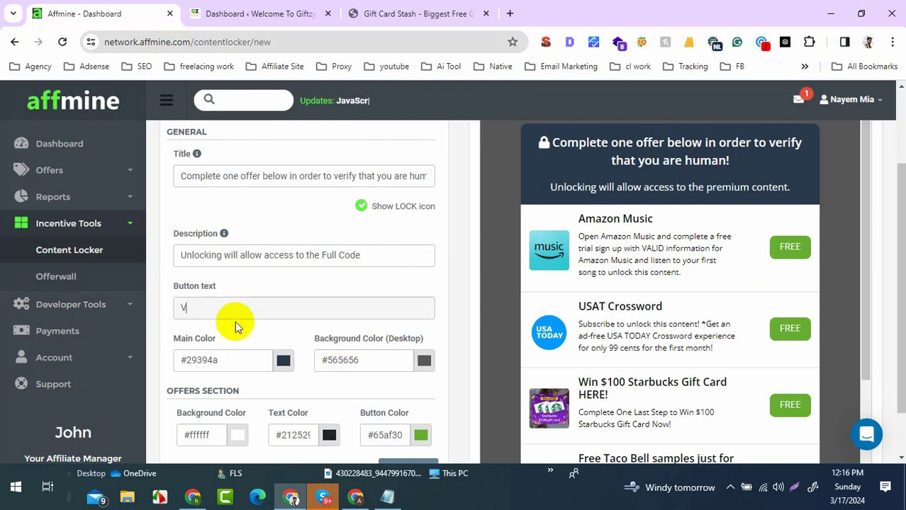
{"action": "type", "text": "erify"}
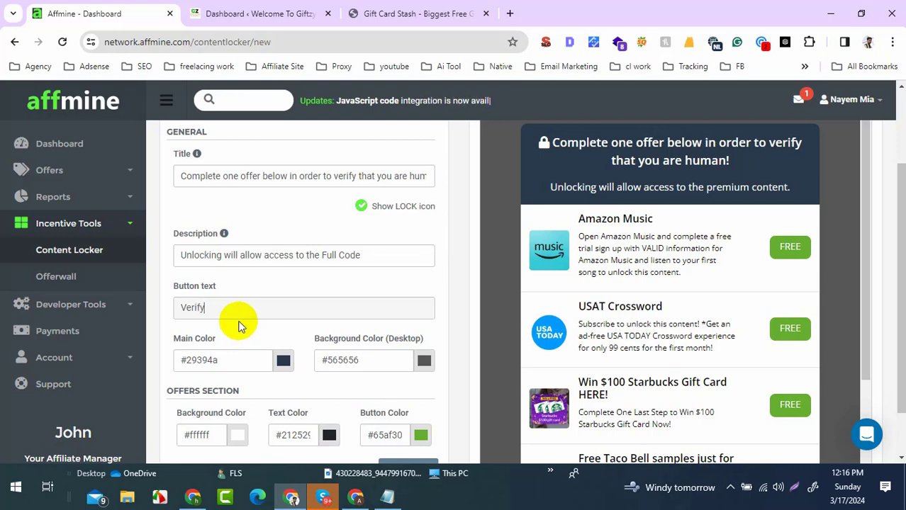
{"action": "left_click", "coordinate": [298, 286]}
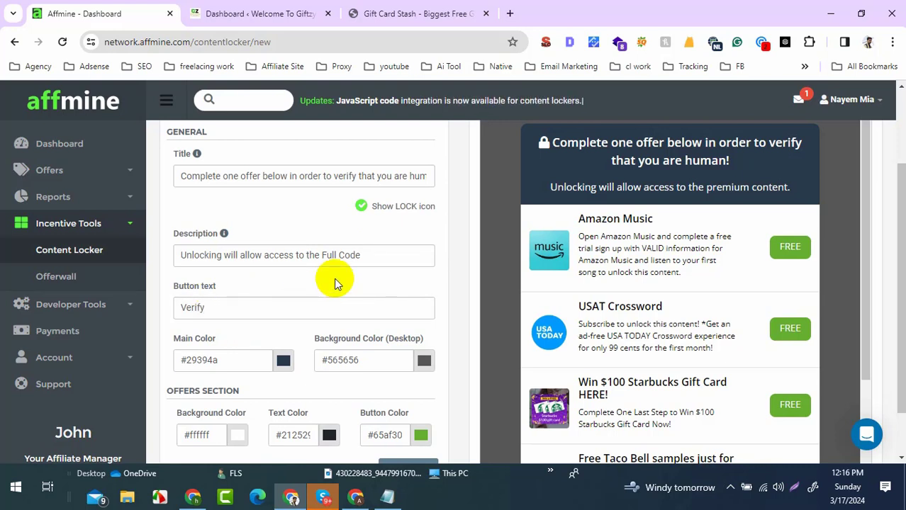
Step: Set the button color of the offers section to a brighter green, #0bd42c
{"action": "scroll", "coordinate": [374, 253], "scroll_direction": "down", "scroll_amount": 2}
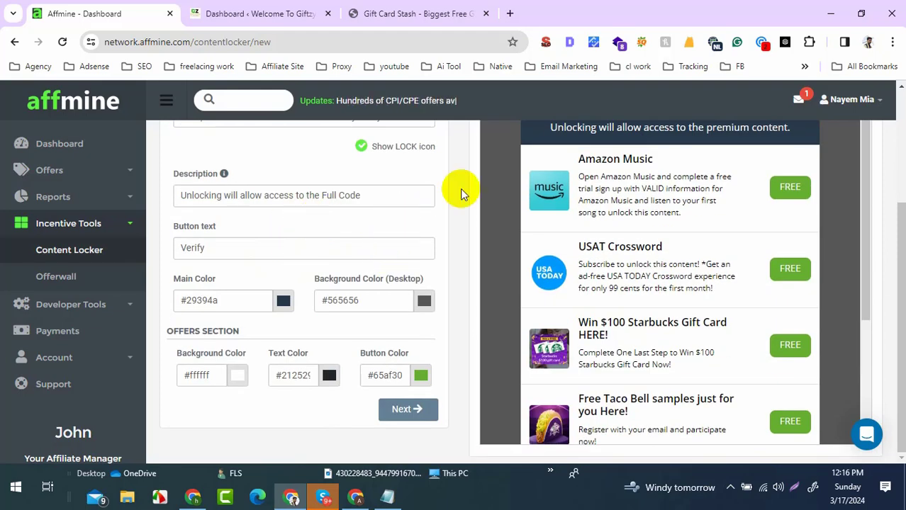
{"action": "scroll", "coordinate": [460, 189], "scroll_direction": "up", "scroll_amount": 5}
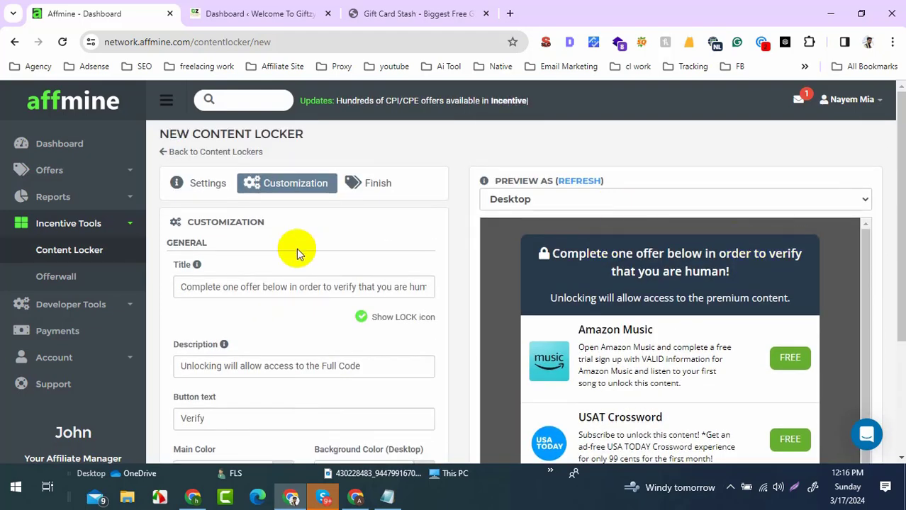
{"action": "scroll", "coordinate": [296, 248], "scroll_direction": "down", "scroll_amount": 4}
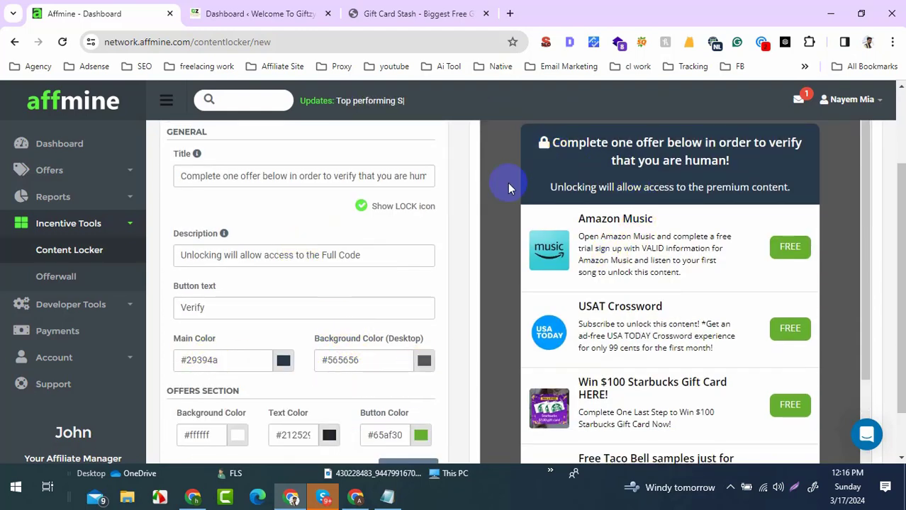
{"action": "scroll", "coordinate": [336, 258], "scroll_direction": "down", "scroll_amount": 2}
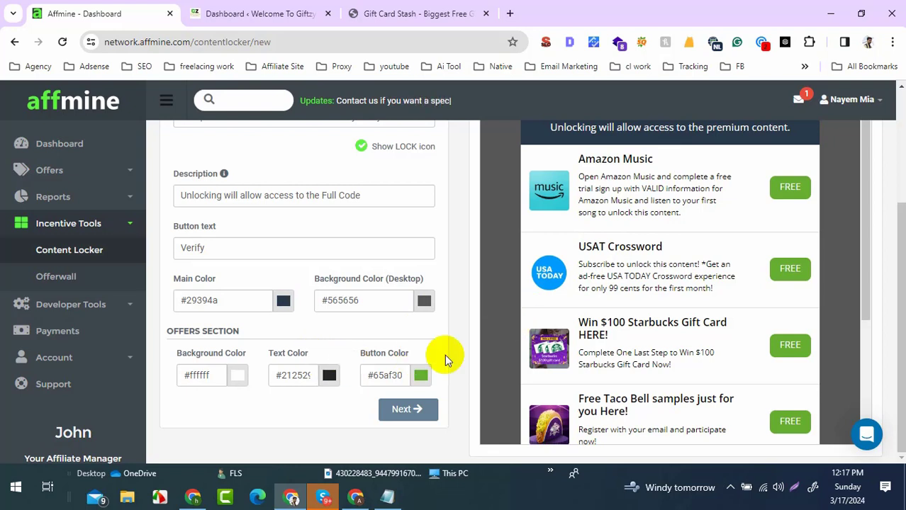
{"action": "left_click", "coordinate": [420, 377]}
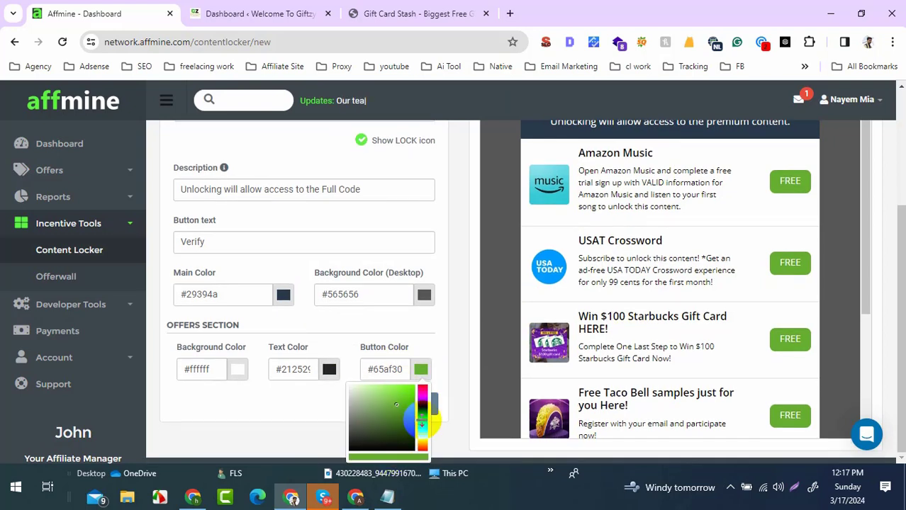
{"action": "left_click", "coordinate": [423, 427]}
{"action": "mouse_move", "coordinate": [396, 406]}
{"action": "left_mouse_down"}
{"action": "mouse_move", "coordinate": [401, 391]}
{"action": "mouse_move", "coordinate": [411, 396]}
{"action": "left_mouse_up"}
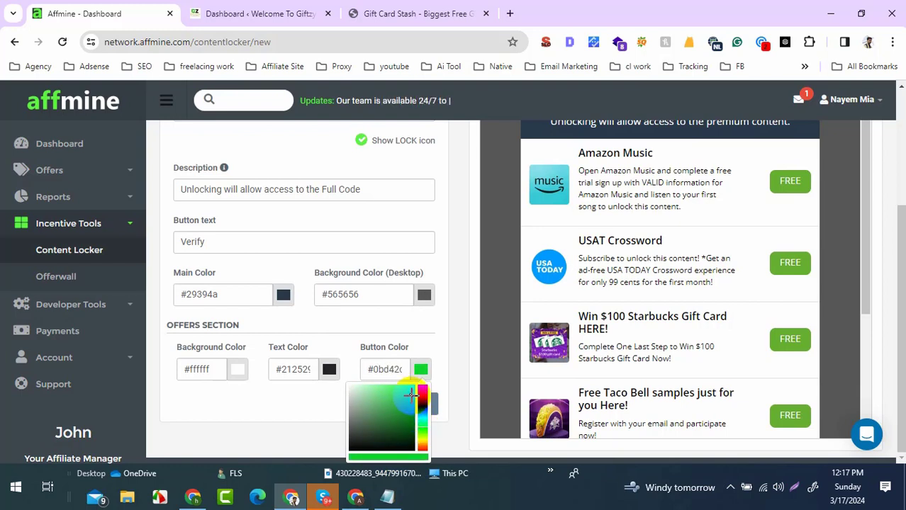
{"action": "left_click", "coordinate": [297, 397]}
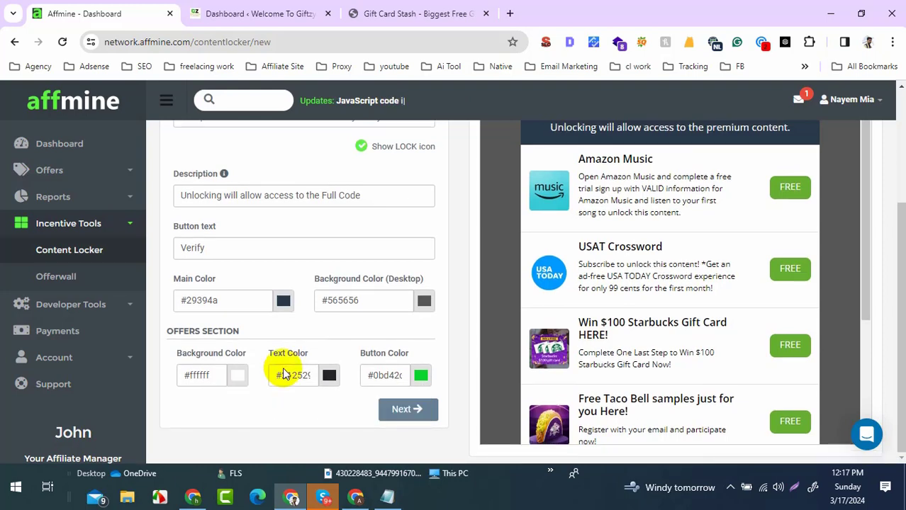
Step: Accept the customization and finish creating the content locker
{"action": "left_click", "coordinate": [401, 409]}
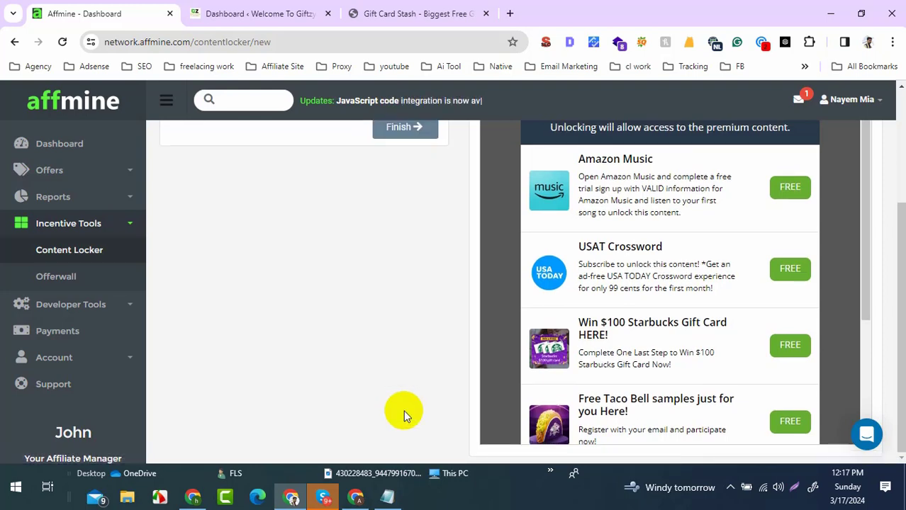
{"action": "scroll", "coordinate": [380, 333], "scroll_direction": "up", "scroll_amount": 3}
{"action": "scroll", "coordinate": [358, 296], "scroll_direction": "down", "scroll_amount": 1}
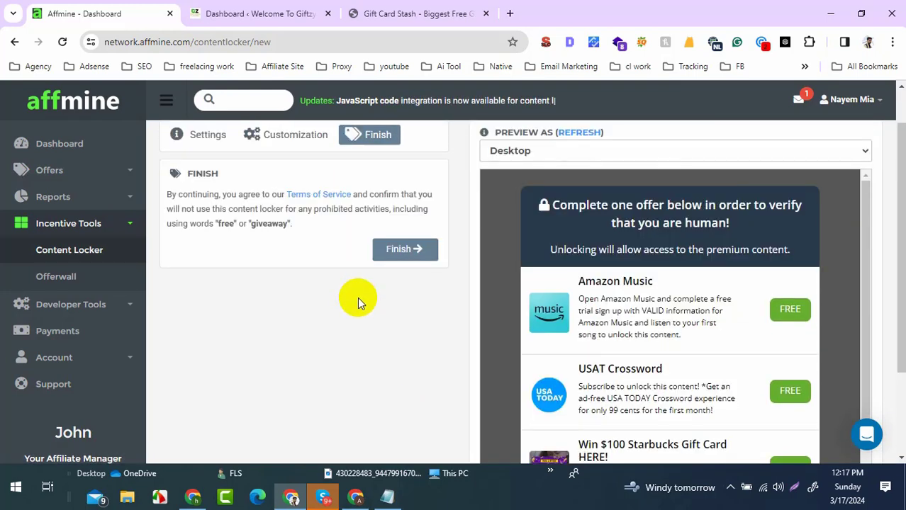
{"action": "scroll", "coordinate": [357, 297], "scroll_direction": "up", "scroll_amount": 1}
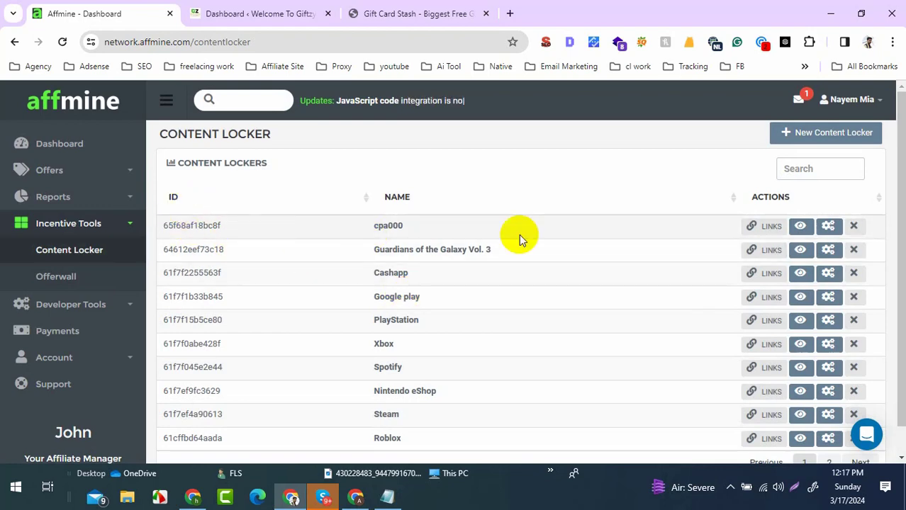
Step: Show the links of the cpa000 content locker and copy its direct link
{"action": "left_click", "coordinate": [764, 231]}
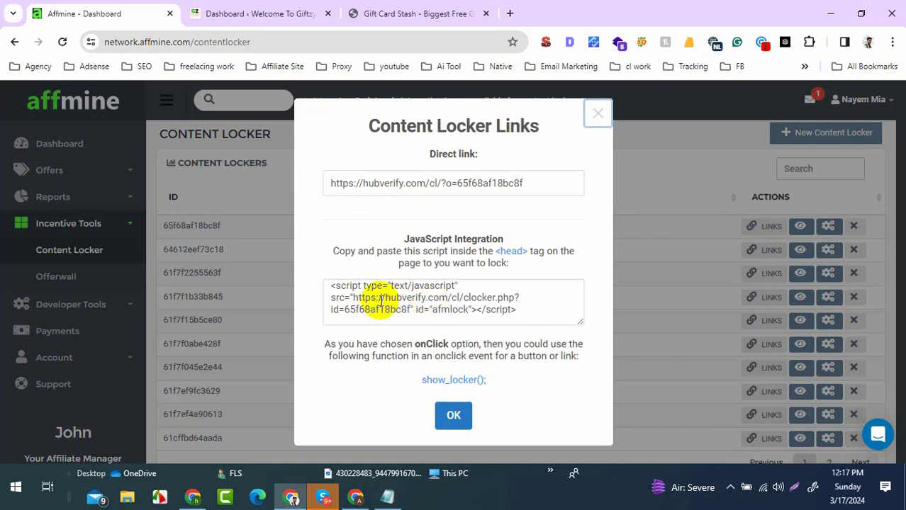
{"action": "left_click", "coordinate": [374, 184]}
{"action": "key", "text": "ctrl+c"}
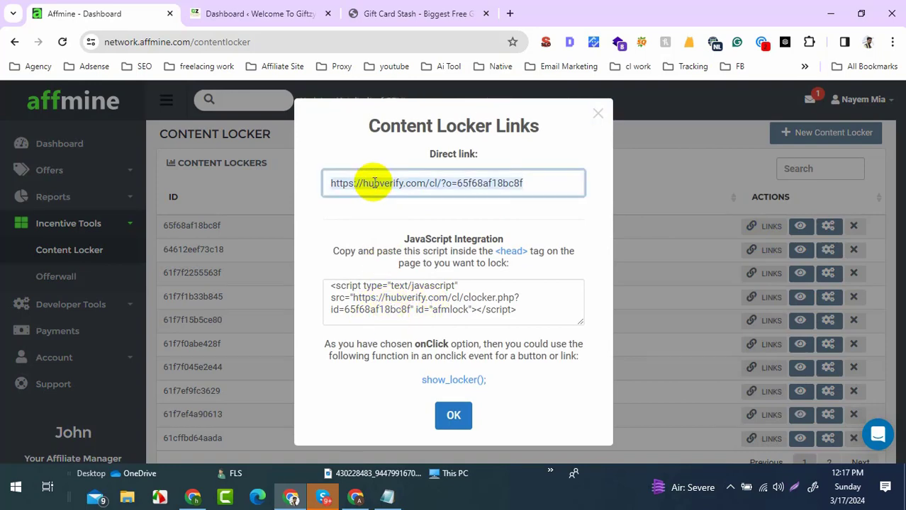
{"action": "right_click", "coordinate": [376, 182]}
{"action": "left_click", "coordinate": [417, 243]}
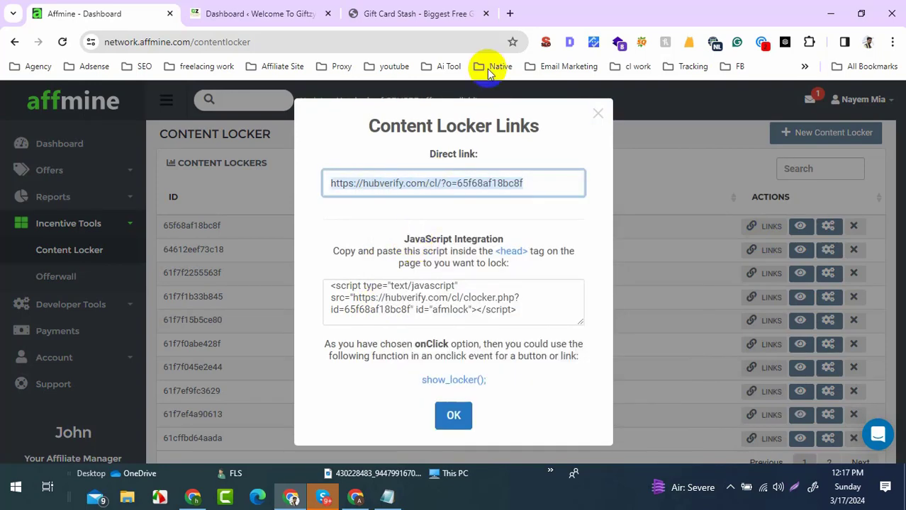
Step: Load the copied direct link in a new browser tab
{"action": "left_click", "coordinate": [510, 13]}
{"action": "key", "text": "ctrl+v"}
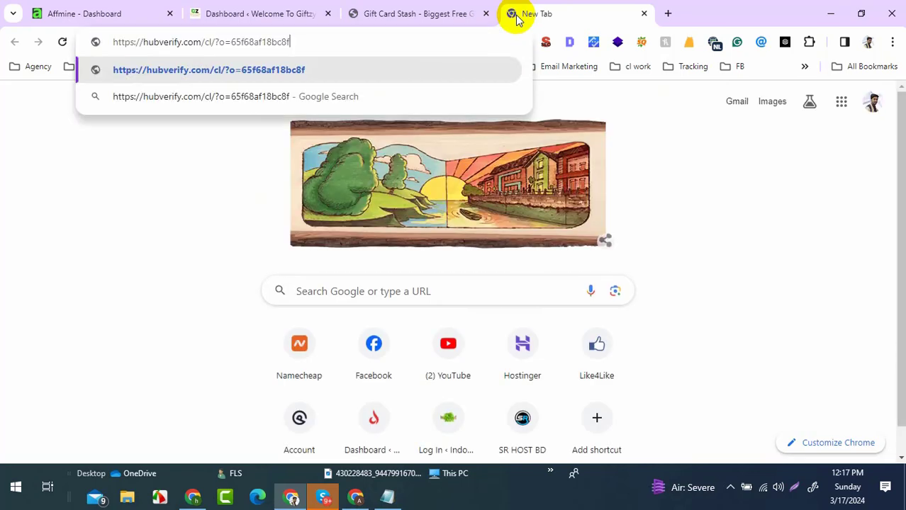
{"action": "key", "text": "Return"}
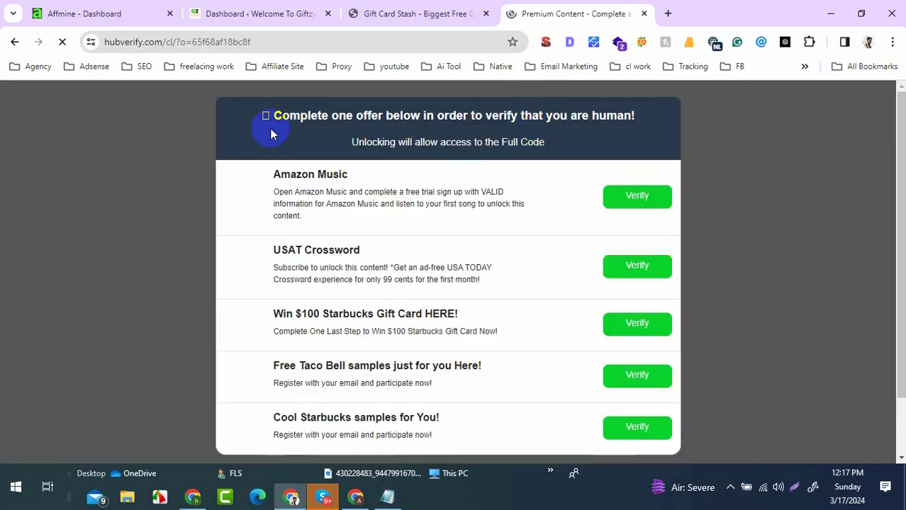
Step: Examine the live locker's description, offer buttons and completion status, and close its browser tab
{"action": "left_click_drag", "start_coordinate": [543, 145], "coordinate": [485, 143]}
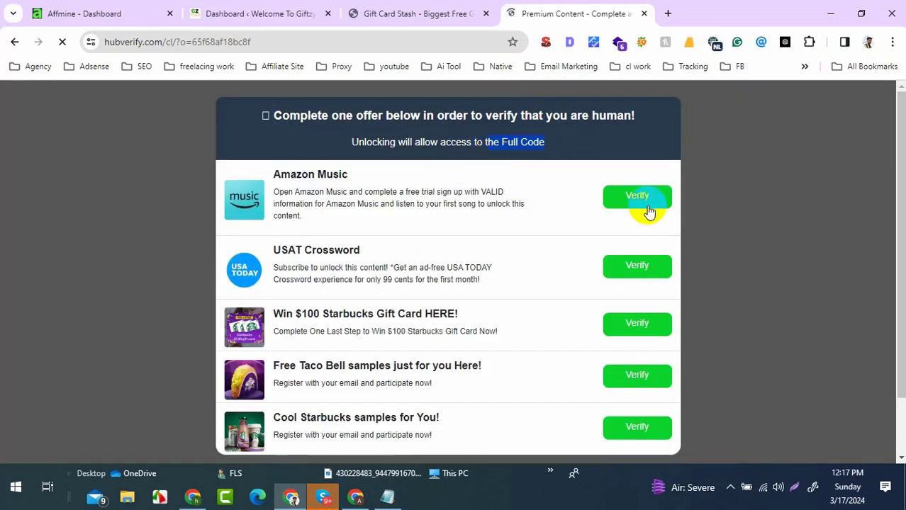
{"action": "scroll", "coordinate": [652, 292], "scroll_direction": "down", "scroll_amount": 2}
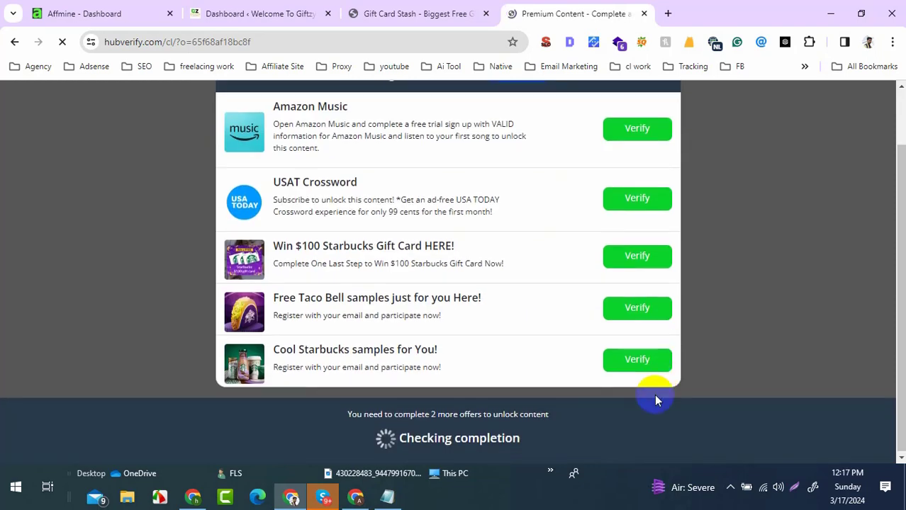
{"action": "scroll", "coordinate": [624, 358], "scroll_direction": "up", "scroll_amount": 2}
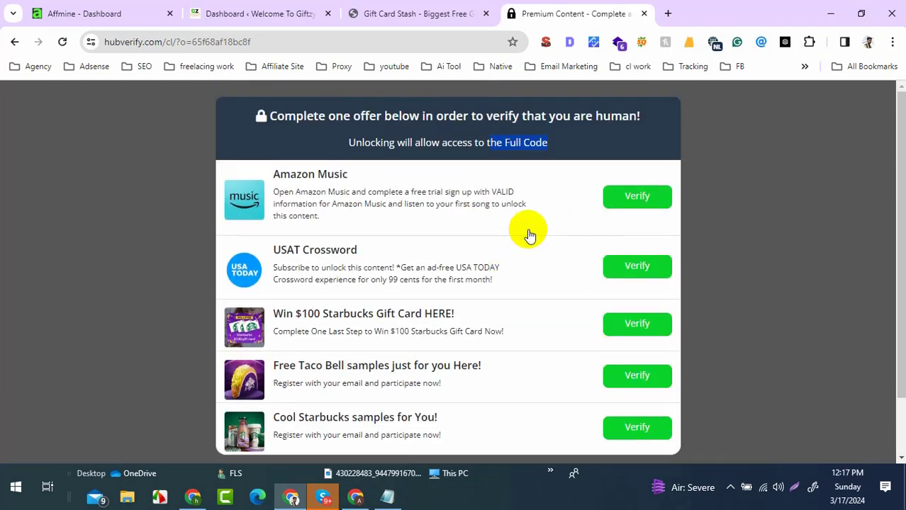
{"action": "scroll", "coordinate": [517, 213], "scroll_direction": "down", "scroll_amount": 2}
{"action": "middle_click", "coordinate": [567, 11]}
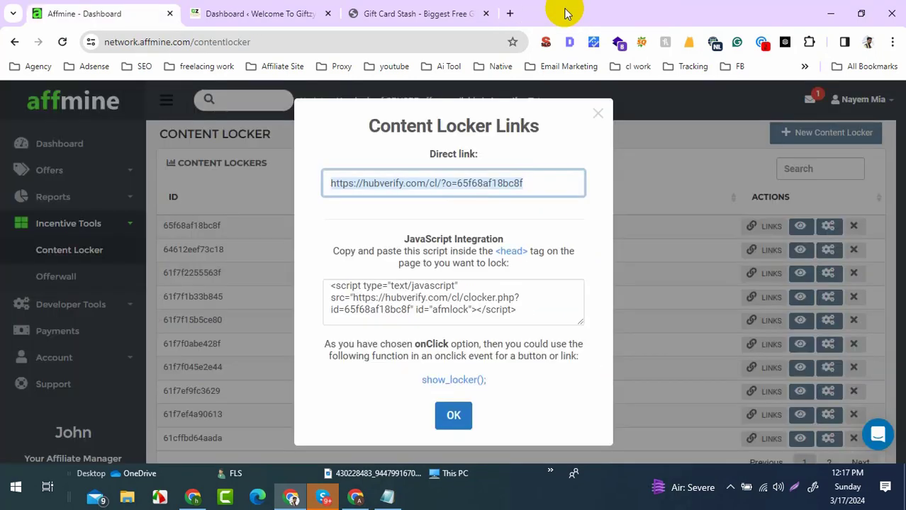
{"action": "left_click", "coordinate": [373, 186]}
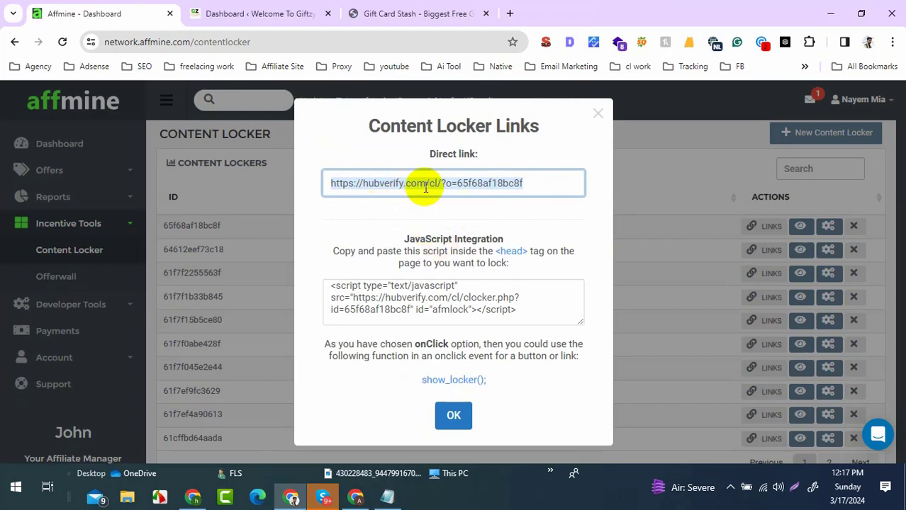
{"action": "left_click", "coordinate": [410, 14]}
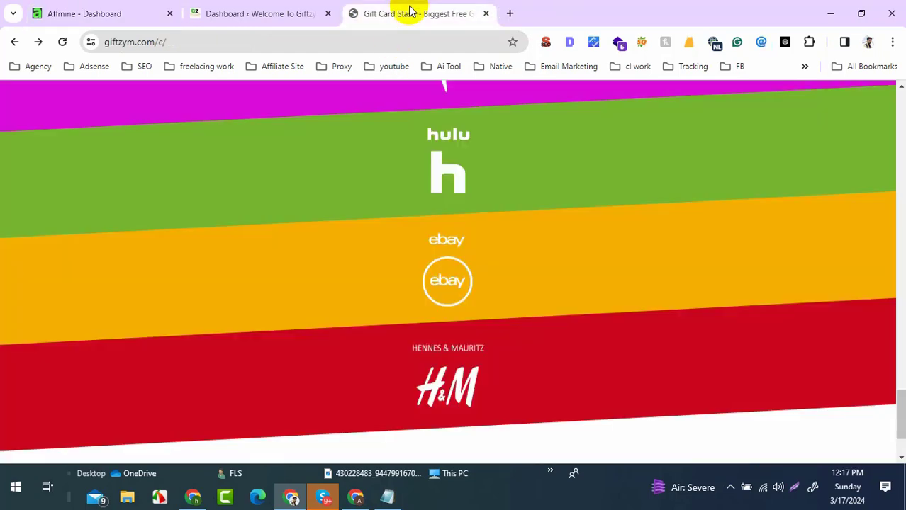
{"action": "left_click", "coordinate": [158, 11]}
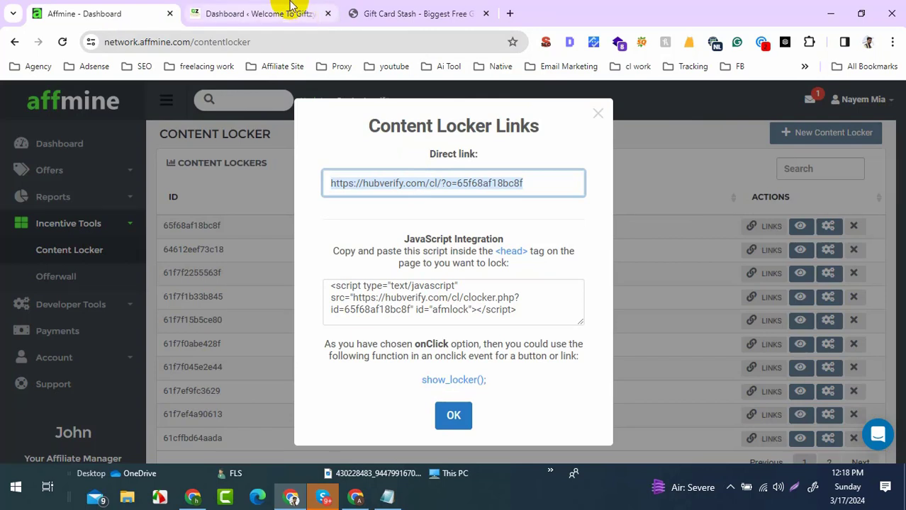
Step: Open the plugins page in the Giftzym WordPress dashboard and switch to the gift card landing page
{"action": "left_click", "coordinate": [261, 8]}
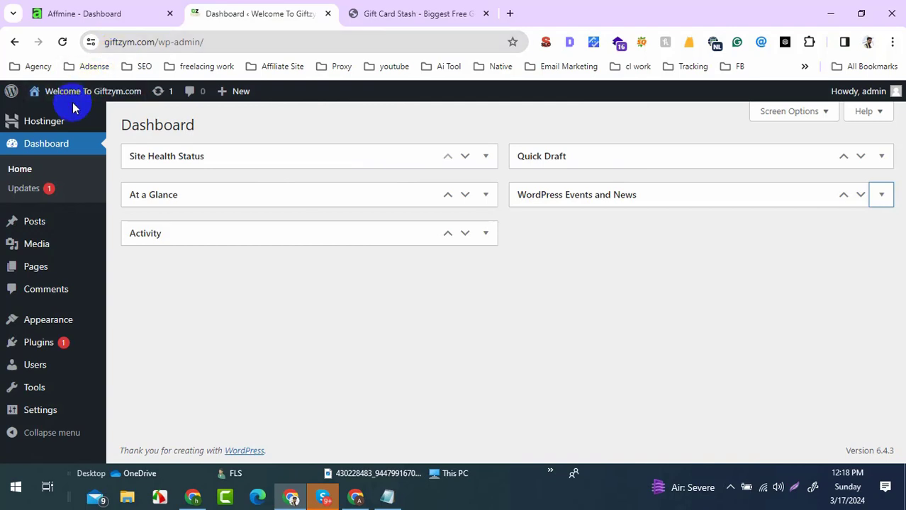
{"action": "mouse_move", "coordinate": [58, 319]}
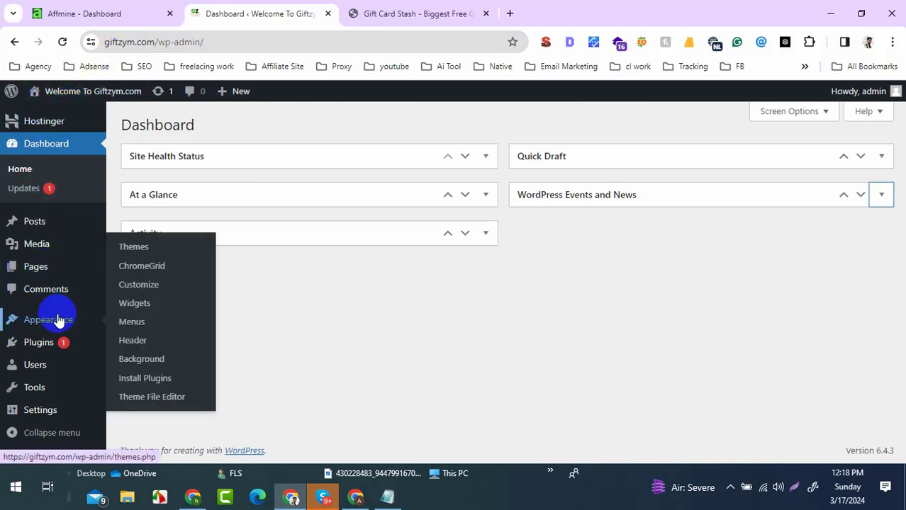
{"action": "mouse_move", "coordinate": [49, 344]}
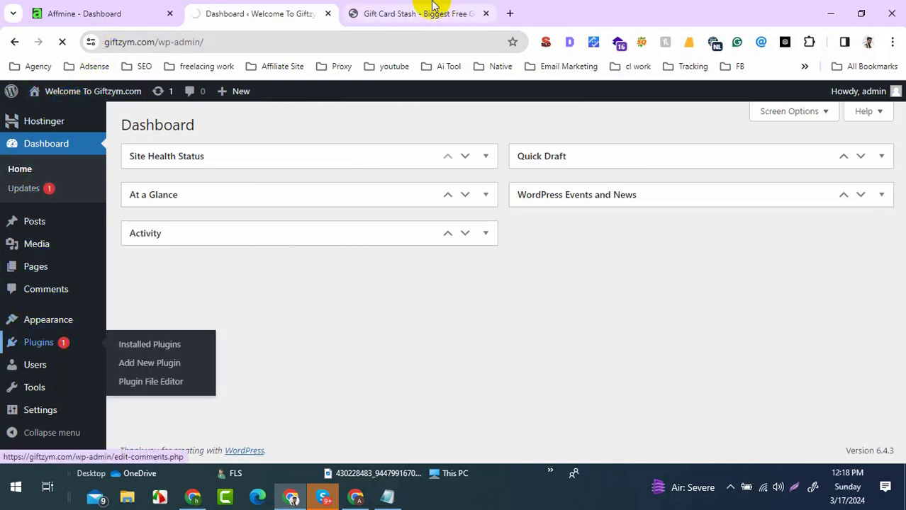
{"action": "left_click", "coordinate": [431, 9]}
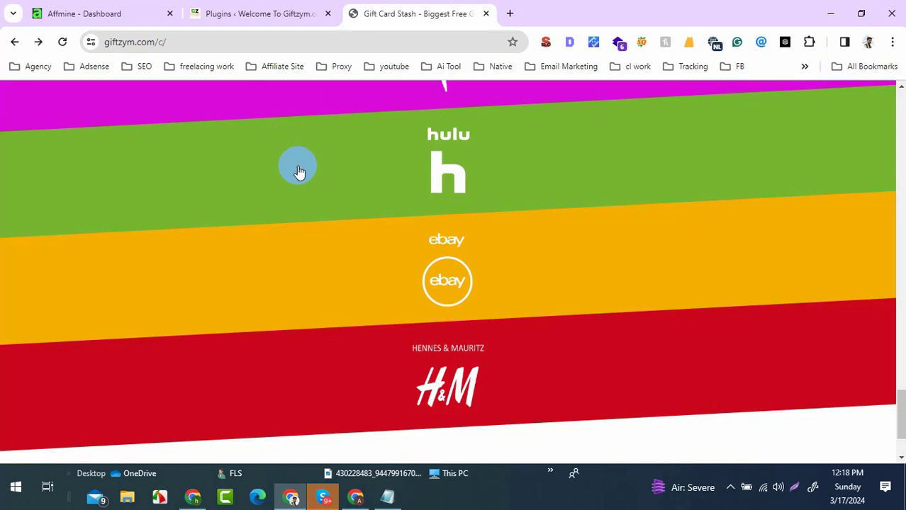
Step: Switch back to the WordPress plugins page and open the page for adding a new plugin
{"action": "left_click", "coordinate": [262, 10]}
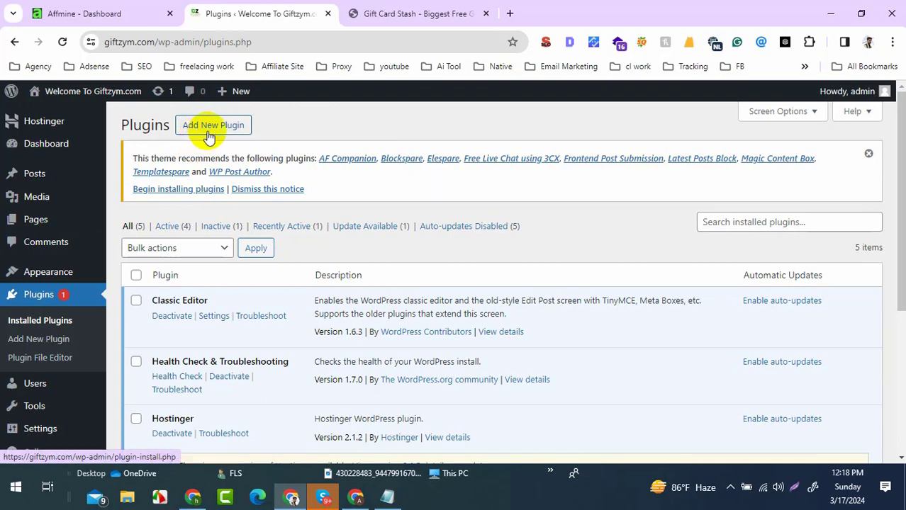
{"action": "scroll", "coordinate": [238, 255], "scroll_direction": "down", "scroll_amount": 4}
{"action": "scroll", "coordinate": [243, 283], "scroll_direction": "up", "scroll_amount": 4}
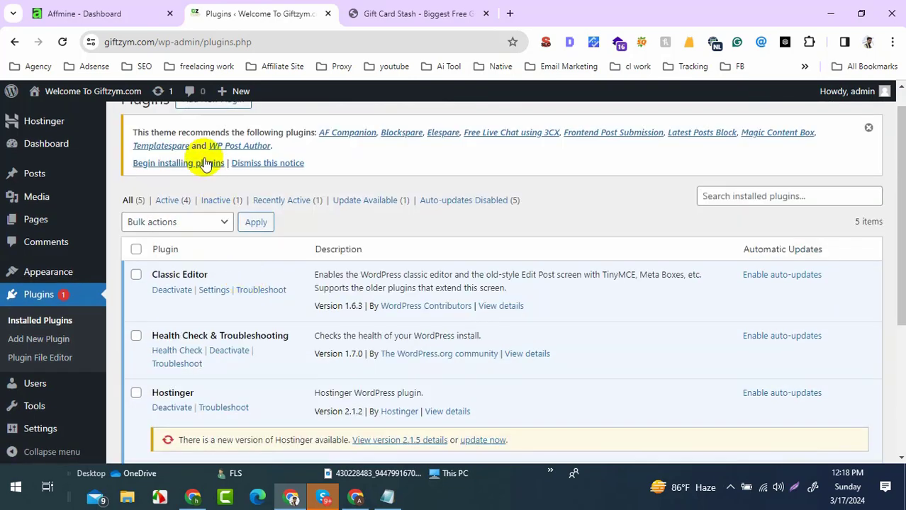
{"action": "scroll", "coordinate": [207, 152], "scroll_direction": "up", "scroll_amount": 1}
{"action": "left_click", "coordinate": [209, 125]}
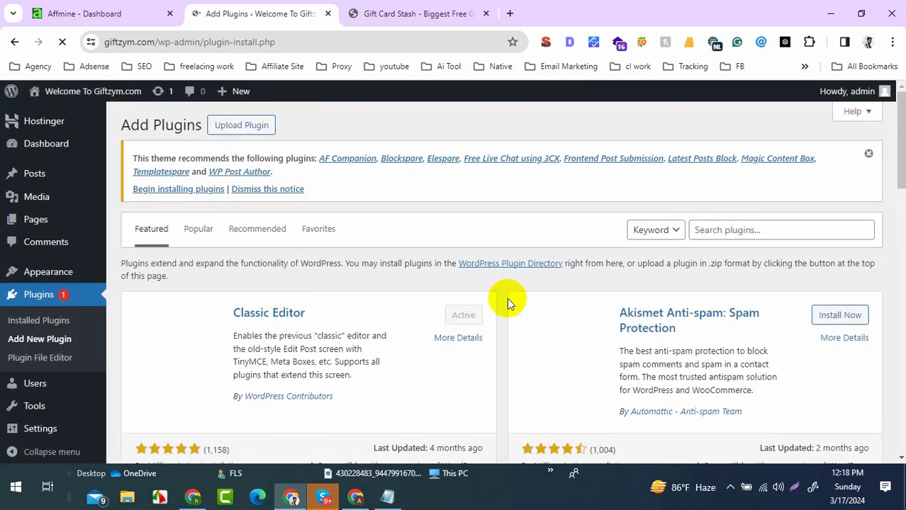
Step: Search the plugin directory for "file", then install and activate the File Manager plugin
{"action": "left_click", "coordinate": [723, 229]}
{"action": "type", "text": "file"}
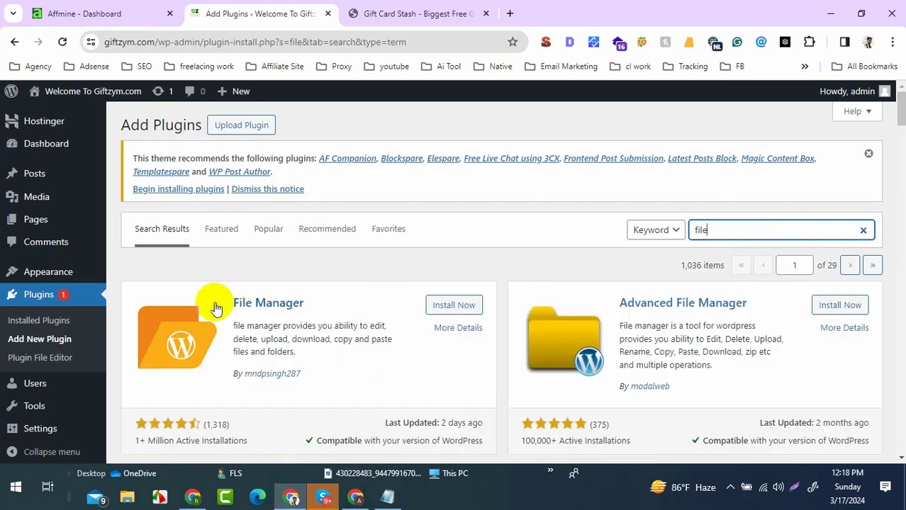
{"action": "left_click", "coordinate": [455, 306]}
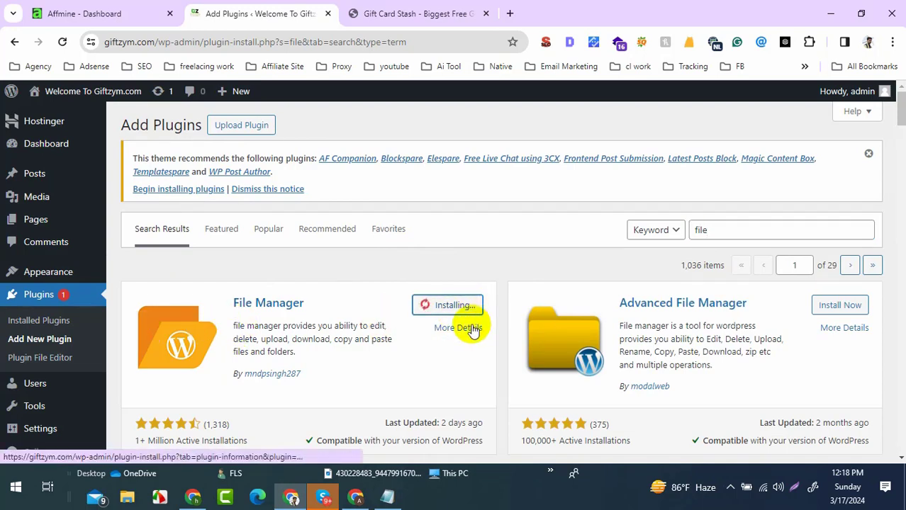
{"action": "left_click", "coordinate": [457, 312]}
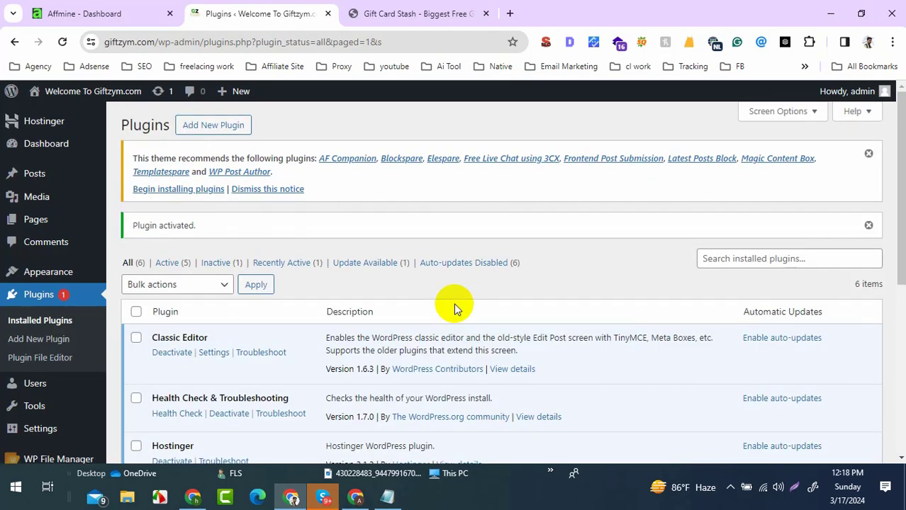
Step: Open WP File Manager from the WordPress dashboard and dismiss its newsletter sign-up popup
{"action": "scroll", "coordinate": [97, 262], "scroll_direction": "down", "scroll_amount": 3}
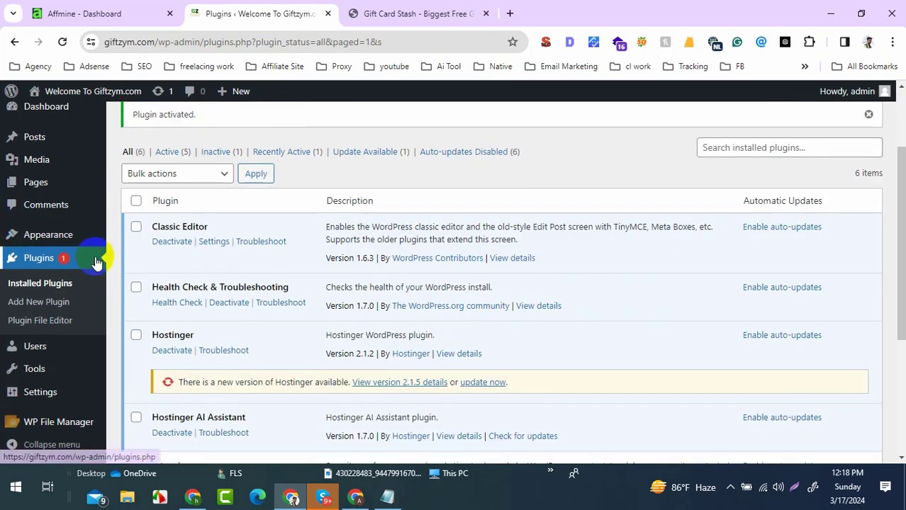
{"action": "mouse_move", "coordinate": [28, 431]}
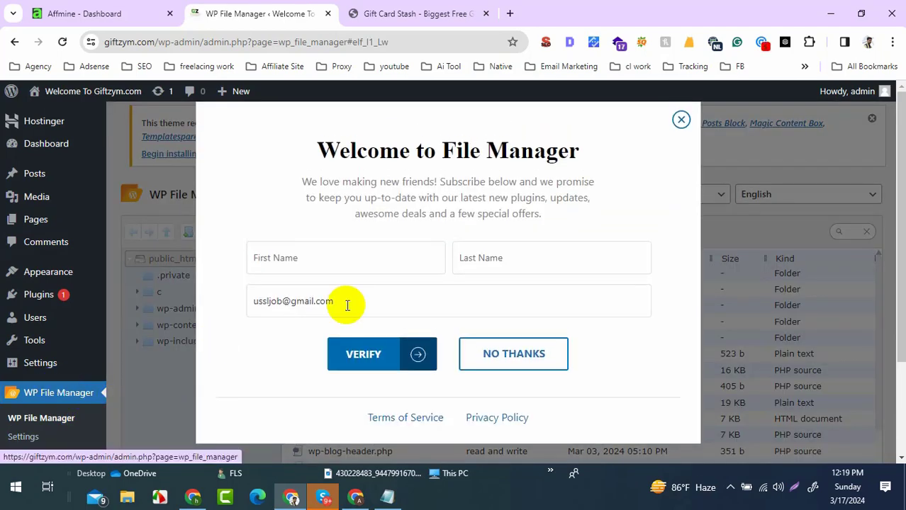
{"action": "left_click", "coordinate": [681, 120]}
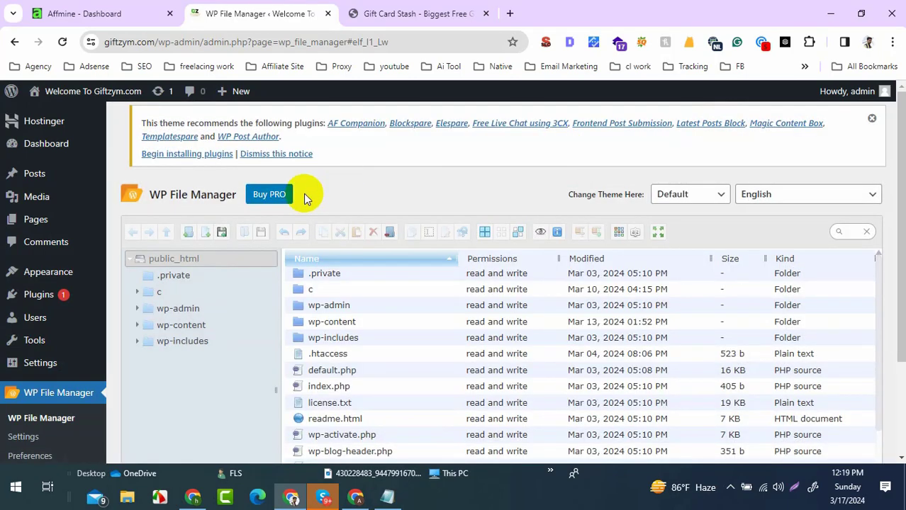
{"action": "scroll", "coordinate": [418, 365], "scroll_direction": "down", "scroll_amount": 3}
{"action": "scroll", "coordinate": [421, 367], "scroll_direction": "up", "scroll_amount": 3}
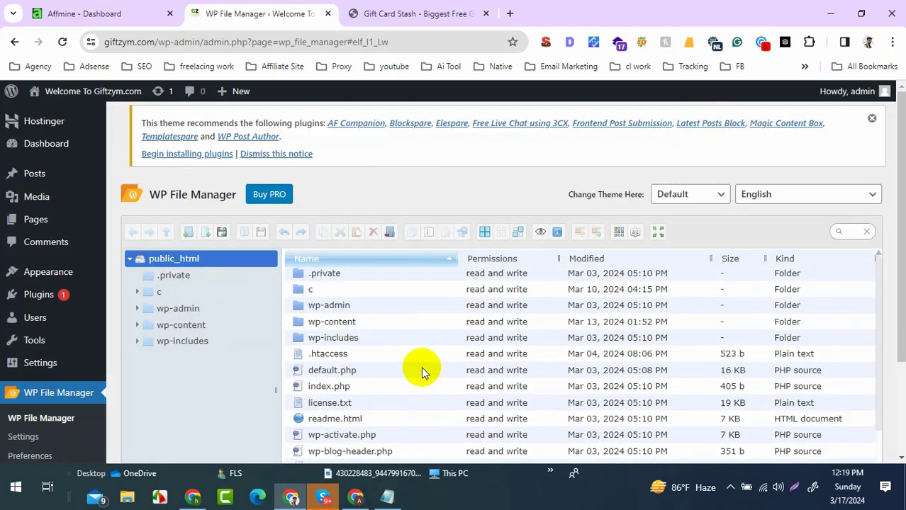
{"action": "scroll", "coordinate": [421, 367], "scroll_direction": "down", "scroll_amount": 3}
{"action": "scroll", "coordinate": [422, 354], "scroll_direction": "up", "scroll_amount": 3}
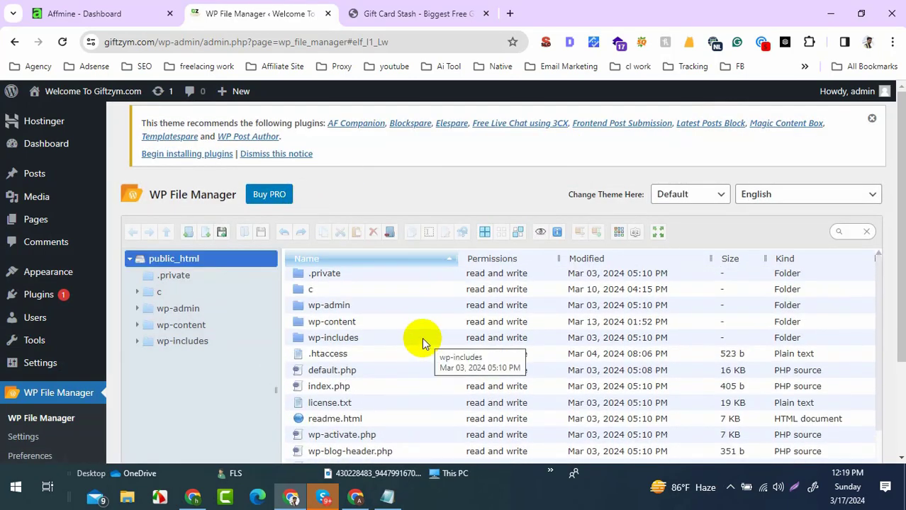
Step: Check the folder name in the gift card landing page's address and look through the page's gift card brands
{"action": "left_click", "coordinate": [401, 12]}
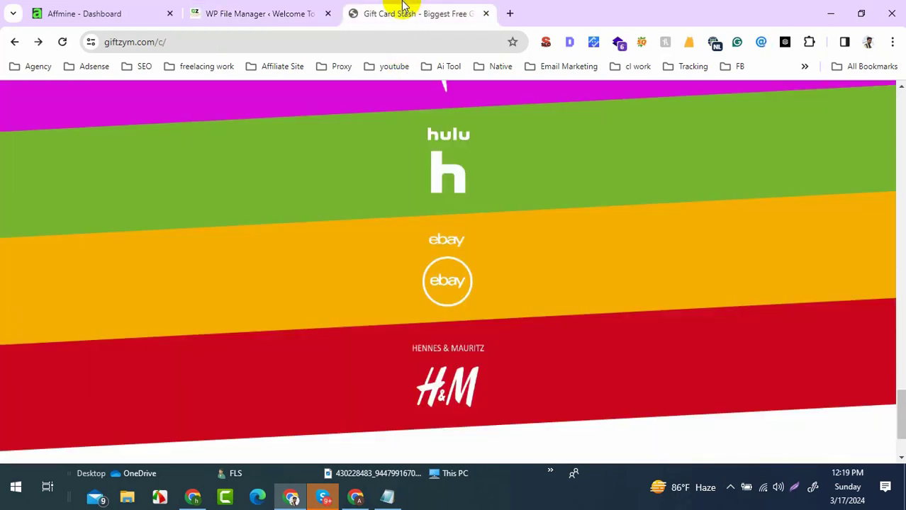
{"action": "left_click", "coordinate": [174, 43]}
{"action": "scroll", "coordinate": [269, 232], "scroll_direction": "down", "scroll_amount": 6}
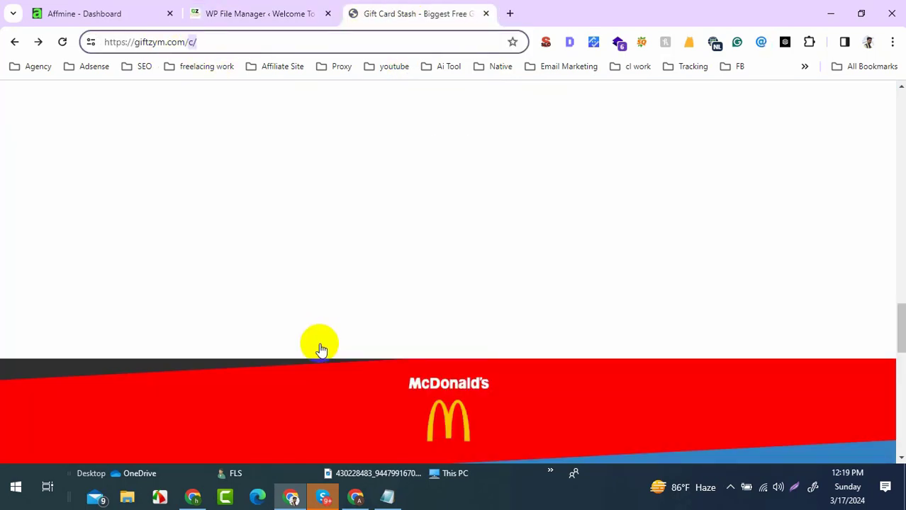
{"action": "scroll", "coordinate": [329, 352], "scroll_direction": "up", "scroll_amount": 20}
{"action": "scroll", "coordinate": [339, 338], "scroll_direction": "down", "scroll_amount": 6}
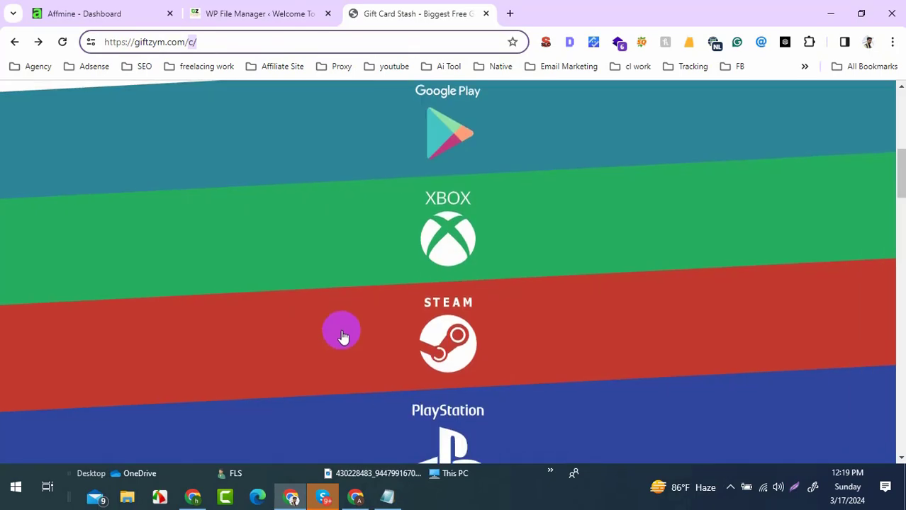
{"action": "scroll", "coordinate": [343, 335], "scroll_direction": "down", "scroll_amount": 5}
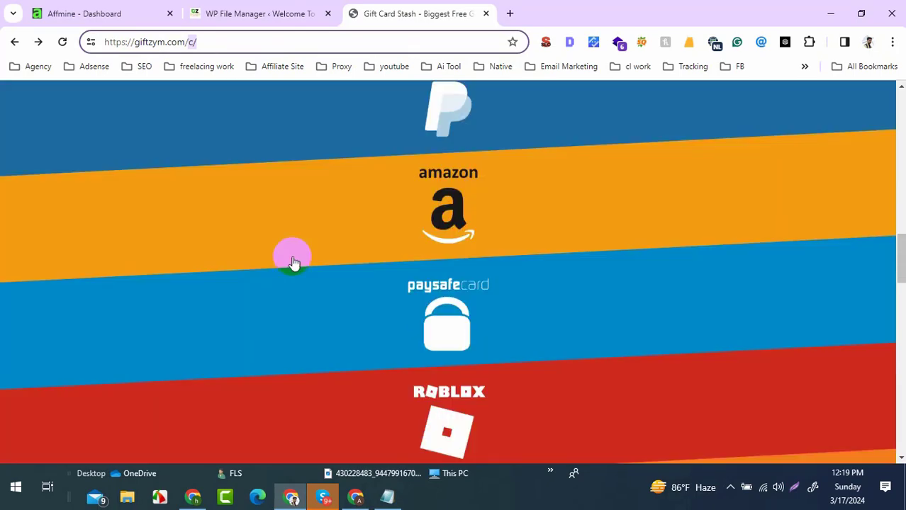
Step: Return to WP File Manager and dismiss the plugin review request and the theme's recommended plugins notice
{"action": "left_click", "coordinate": [280, 9]}
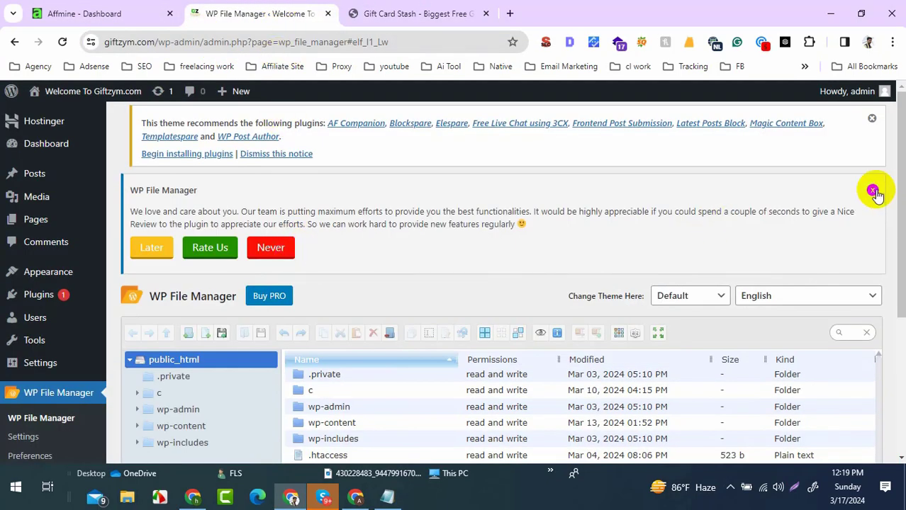
{"action": "left_click", "coordinate": [871, 119]}
{"action": "left_click", "coordinate": [872, 126]}
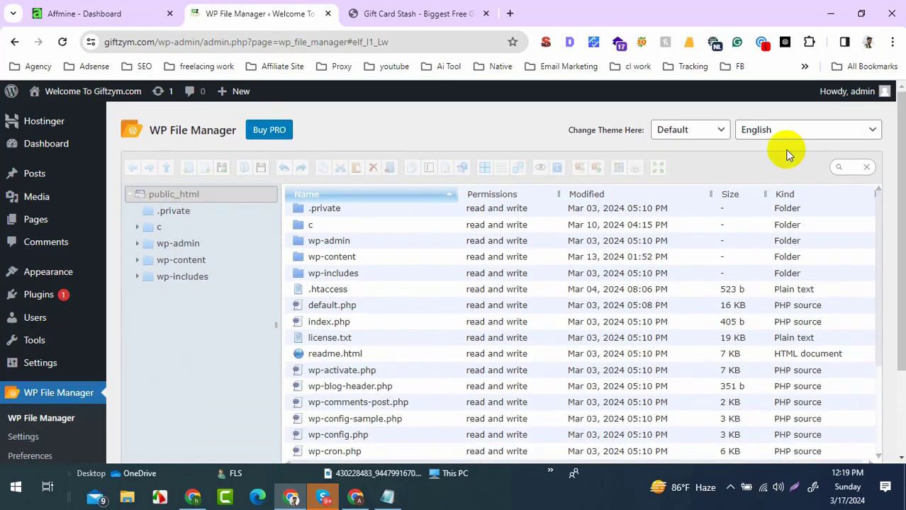
Step: Open the c folder inside public_html and look through its gift card page files
{"action": "left_click", "coordinate": [303, 227]}
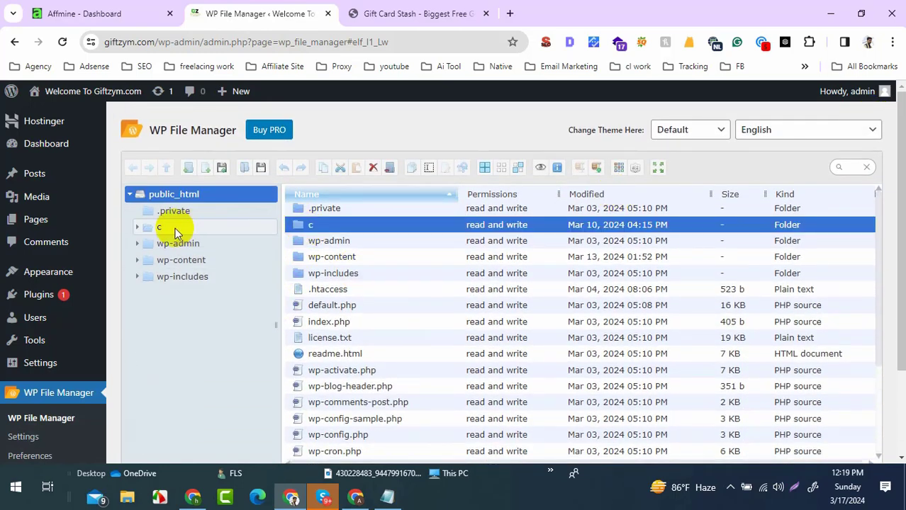
{"action": "left_click", "coordinate": [159, 227]}
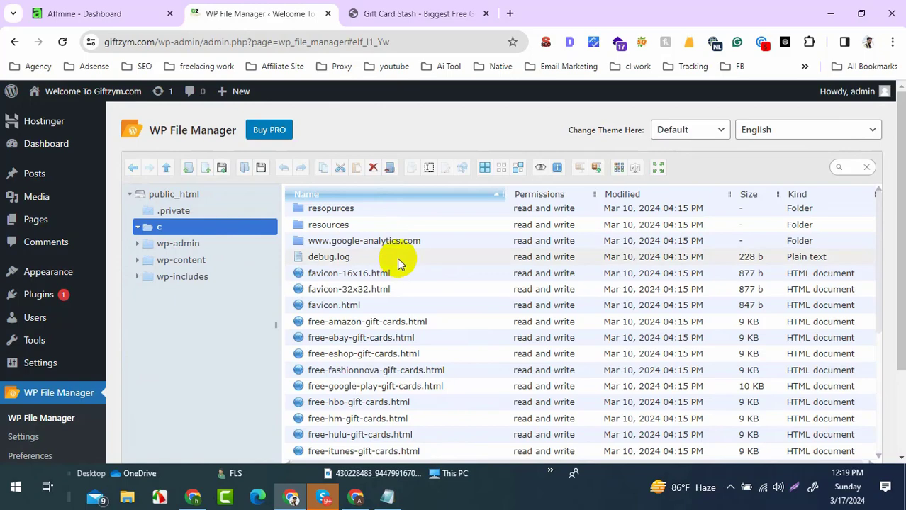
{"action": "scroll", "coordinate": [397, 259], "scroll_direction": "down", "scroll_amount": 8}
{"action": "scroll", "coordinate": [397, 324], "scroll_direction": "up", "scroll_amount": 8}
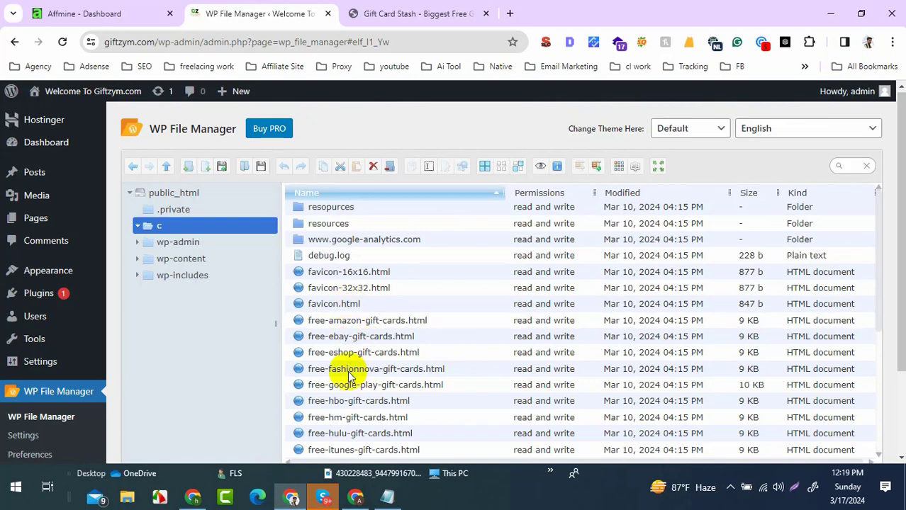
Step: Open free-amazon-gift-cards.html from the c folder in the code editor
{"action": "left_click", "coordinate": [345, 323]}
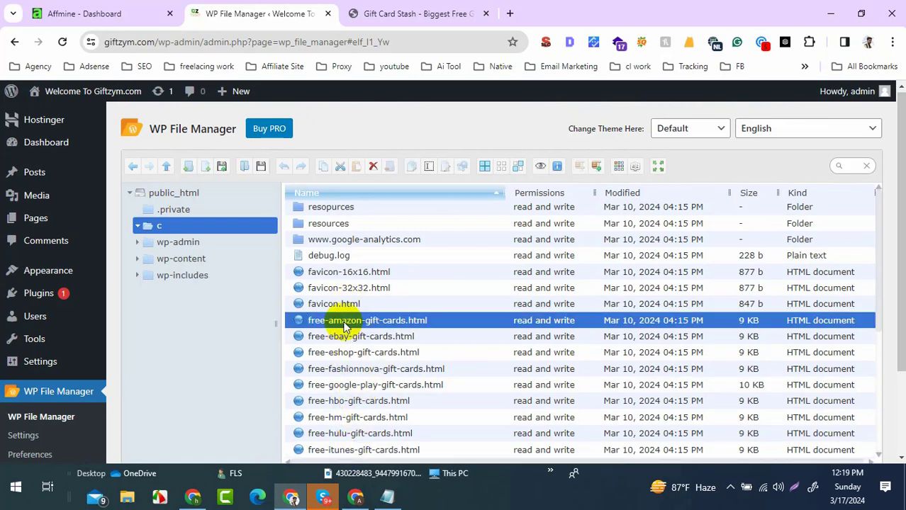
{"action": "right_click", "coordinate": [346, 324]}
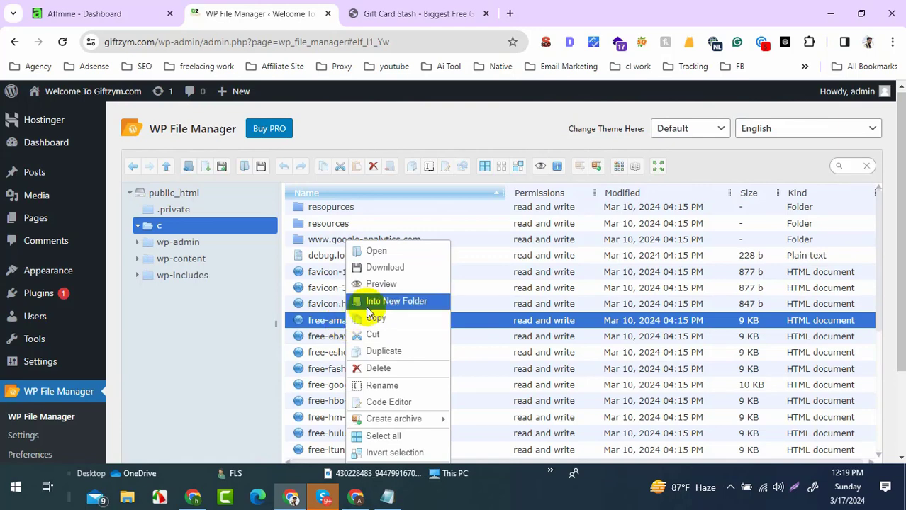
{"action": "scroll", "coordinate": [397, 325], "scroll_direction": "down", "scroll_amount": 2}
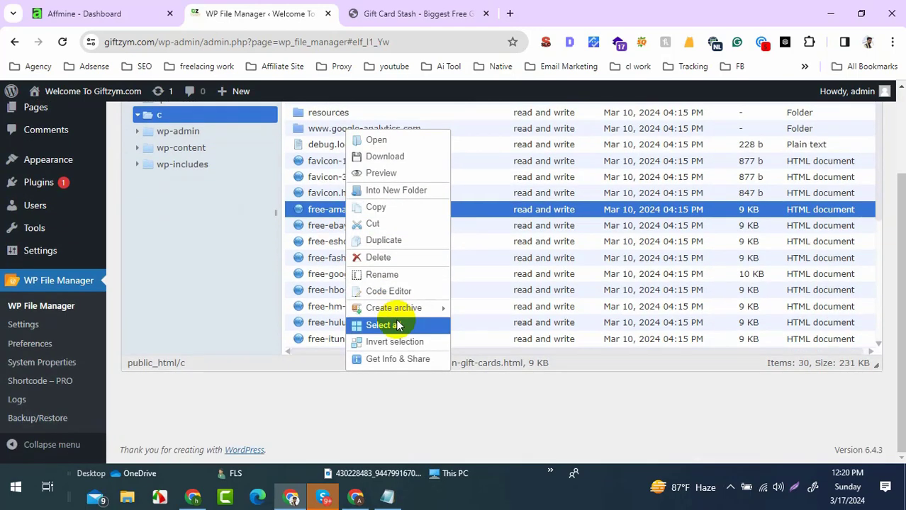
{"action": "mouse_move", "coordinate": [408, 309]}
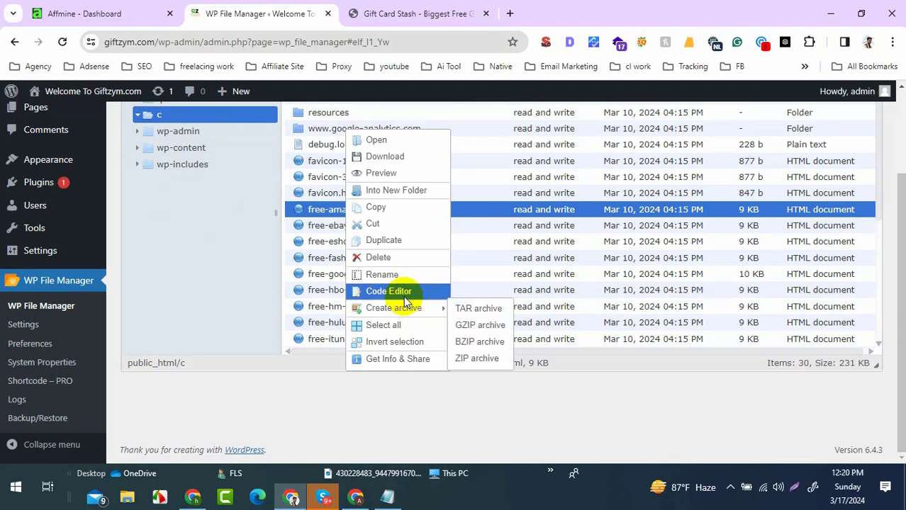
{"action": "left_click", "coordinate": [398, 291]}
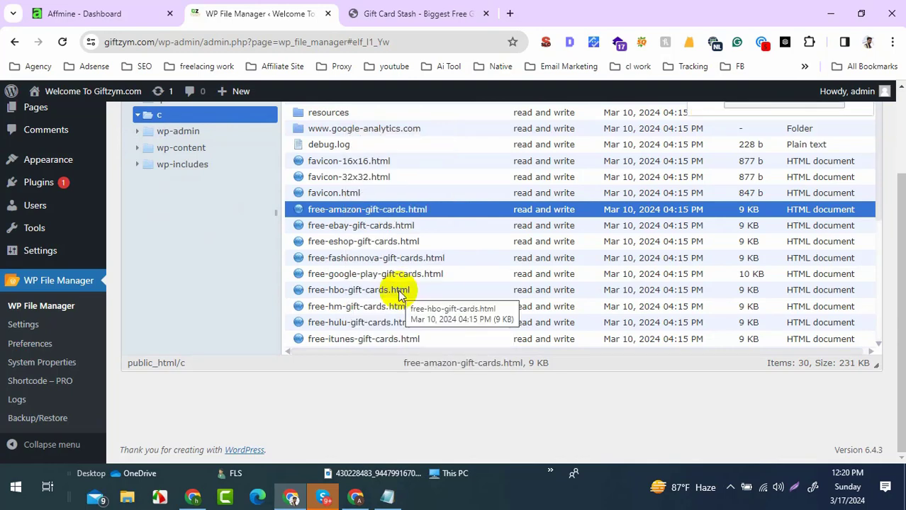
{"action": "scroll", "coordinate": [399, 253], "scroll_direction": "up", "scroll_amount": 3}
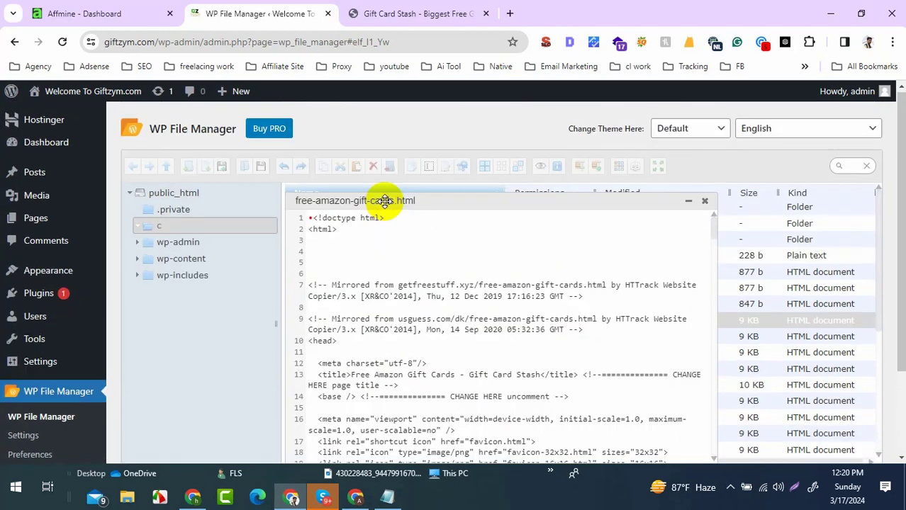
Step: Examine the code of free-amazon-gift-cards.html down to the widgetholder iframe near the end of the file
{"action": "scroll", "coordinate": [405, 249], "scroll_direction": "down", "scroll_amount": 5}
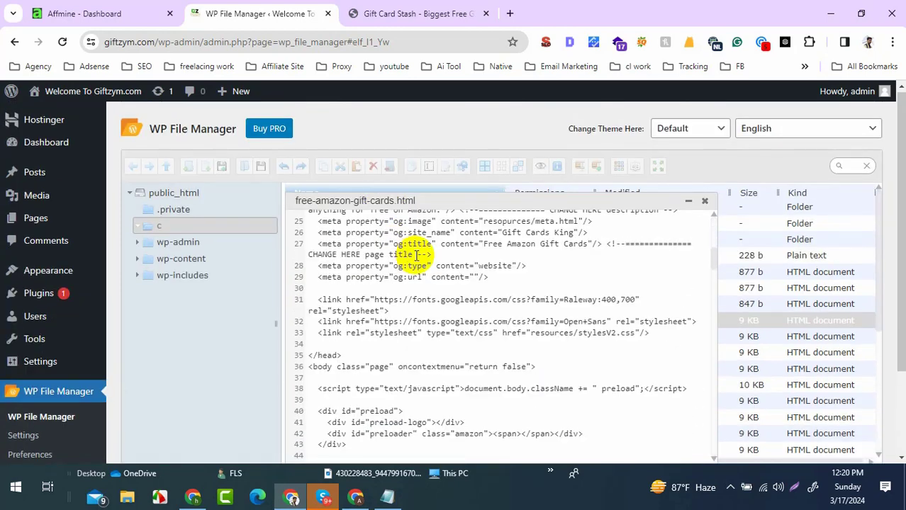
{"action": "scroll", "coordinate": [418, 255], "scroll_direction": "down", "scroll_amount": 7}
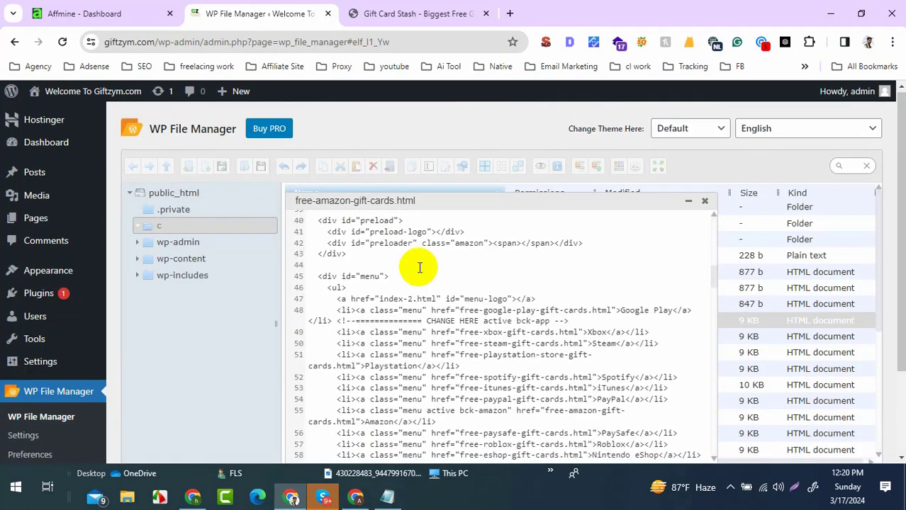
{"action": "scroll", "coordinate": [420, 268], "scroll_direction": "down", "scroll_amount": 4}
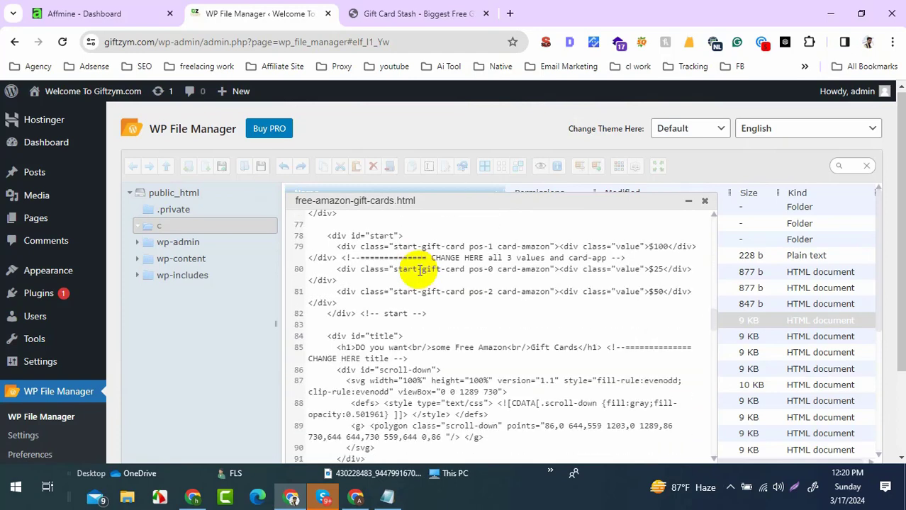
{"action": "scroll", "coordinate": [421, 270], "scroll_direction": "down", "scroll_amount": 4}
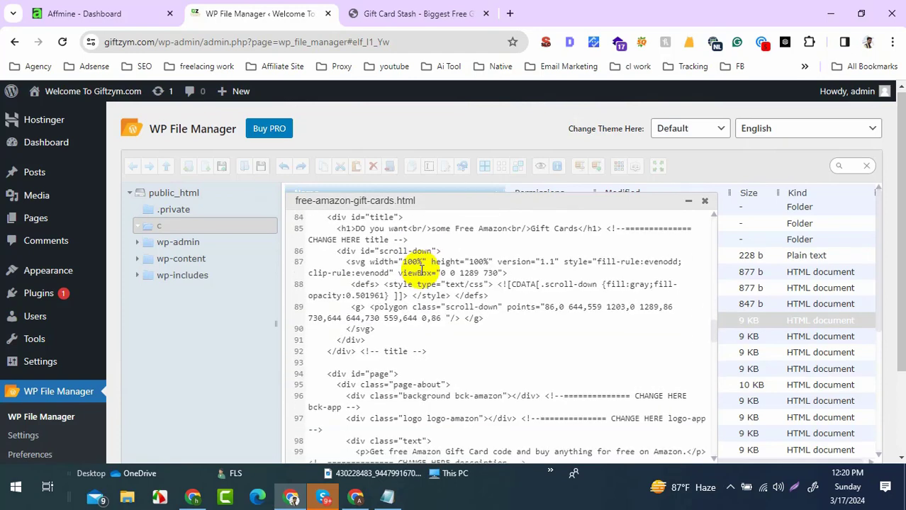
{"action": "scroll", "coordinate": [426, 280], "scroll_direction": "down", "scroll_amount": 5}
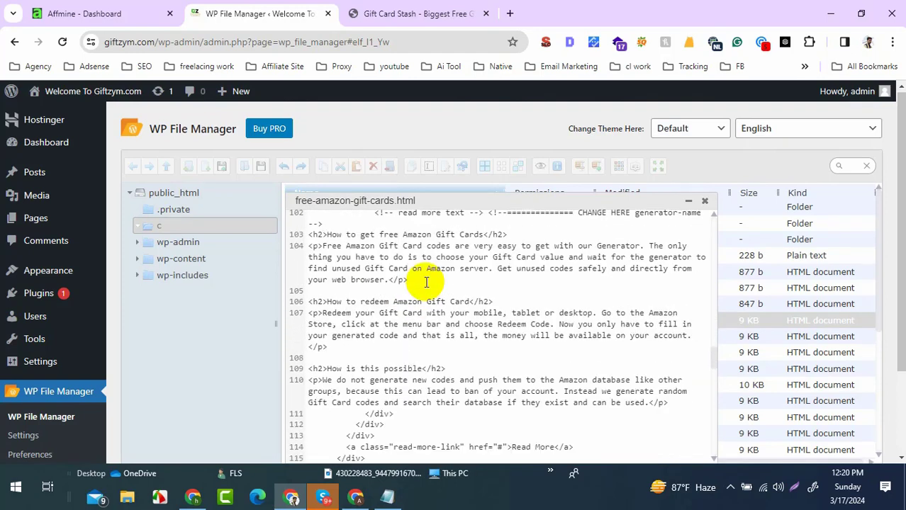
{"action": "scroll", "coordinate": [425, 280], "scroll_direction": "down", "scroll_amount": 12}
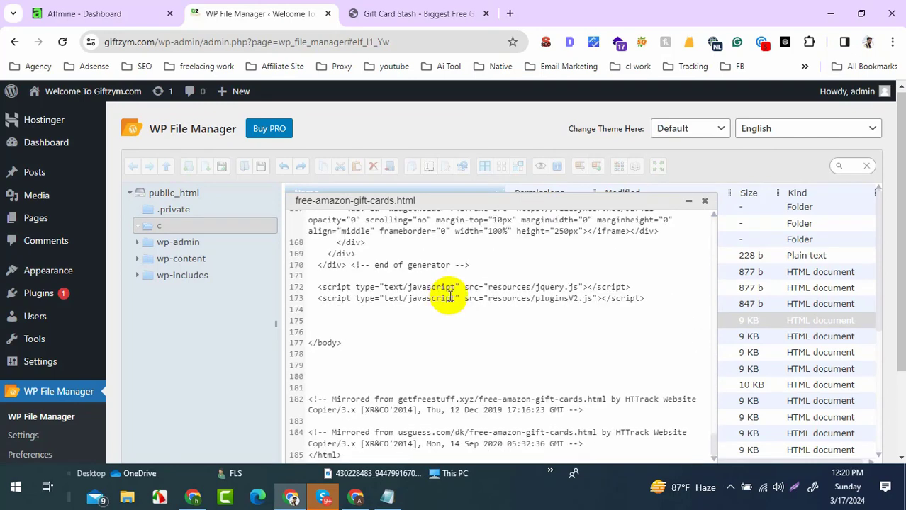
{"action": "scroll", "coordinate": [451, 296], "scroll_direction": "up", "scroll_amount": 2}
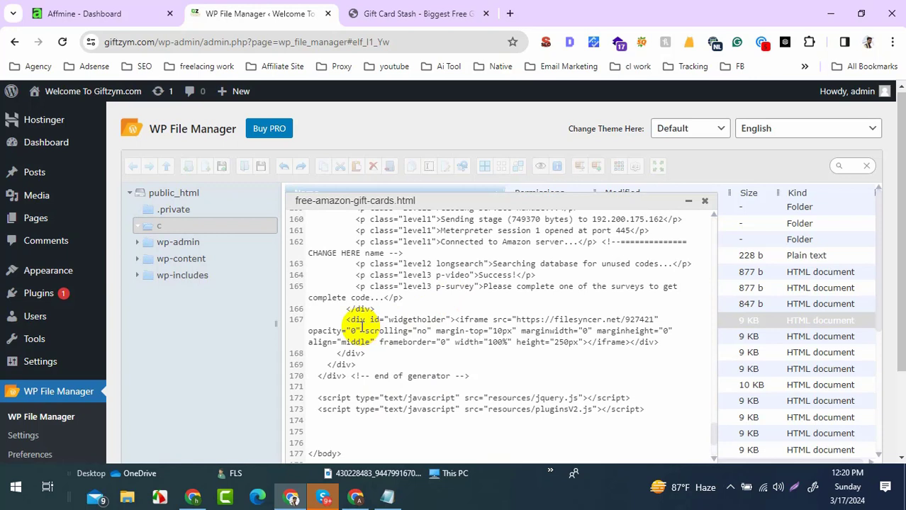
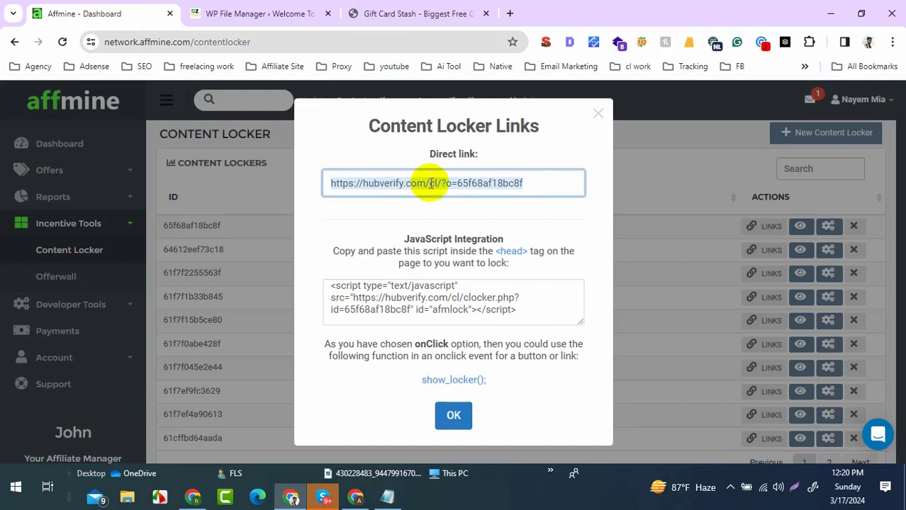
Step: Copy the content locker's direct link into free-amazon-gift-cards.html, and save and close the file
{"action": "right_click", "coordinate": [430, 183]}
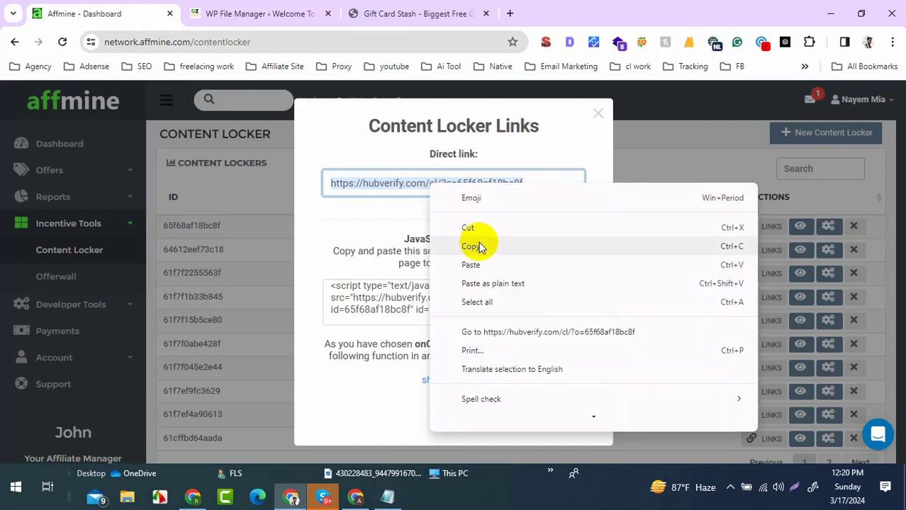
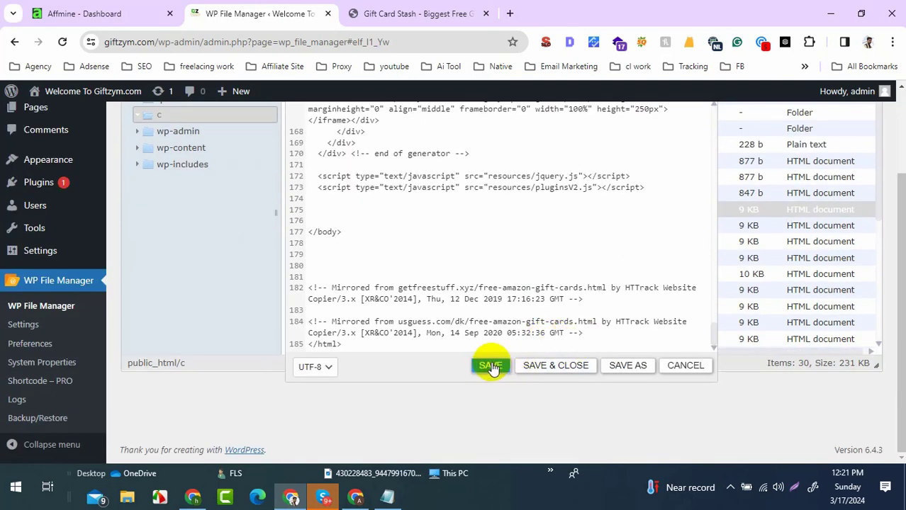
{"action": "left_click", "coordinate": [547, 366]}
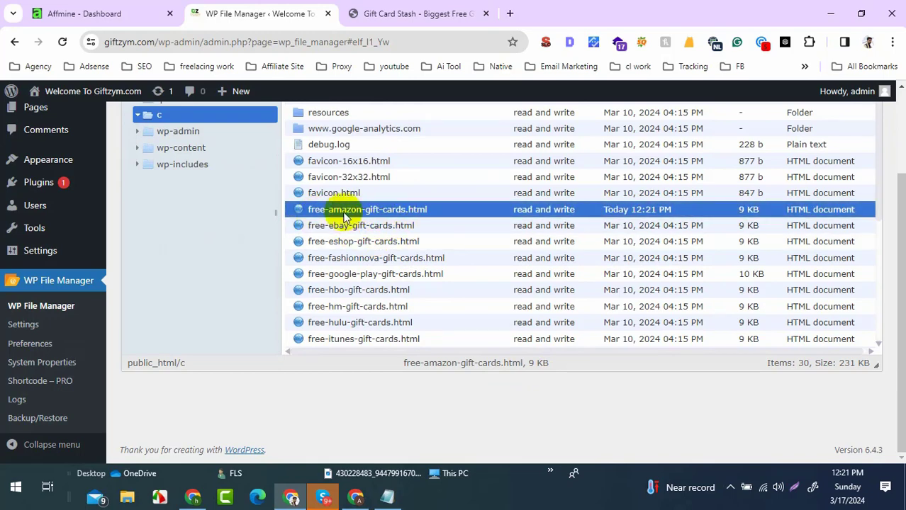
Step: Reload the gift card landing page on giftzym.com/c/ and open its Amazon gift card page
{"action": "left_click", "coordinate": [405, 13]}
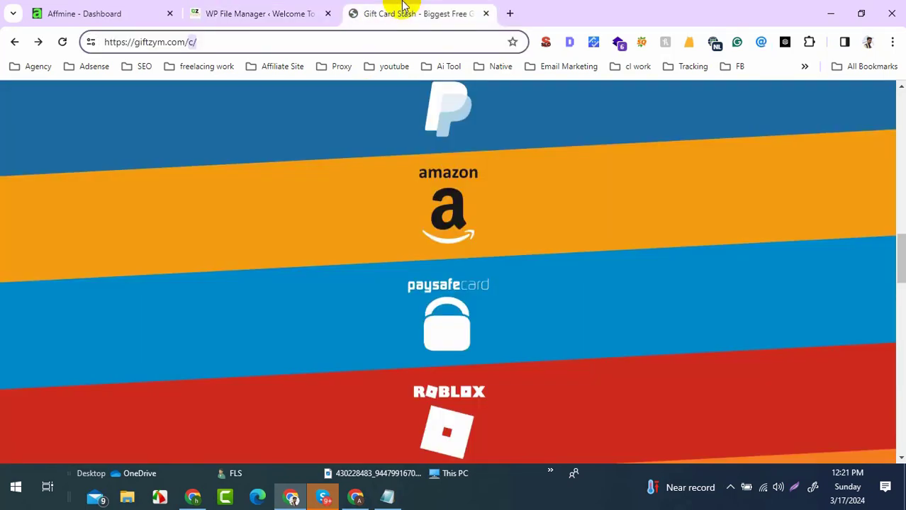
{"action": "left_click", "coordinate": [63, 42]}
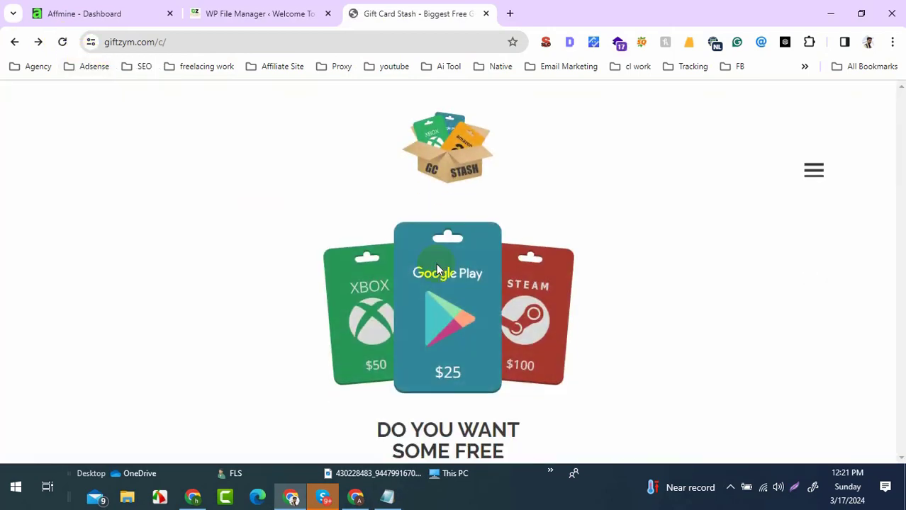
{"action": "scroll", "coordinate": [435, 263], "scroll_direction": "down", "scroll_amount": 5}
{"action": "scroll", "coordinate": [467, 279], "scroll_direction": "down", "scroll_amount": 6}
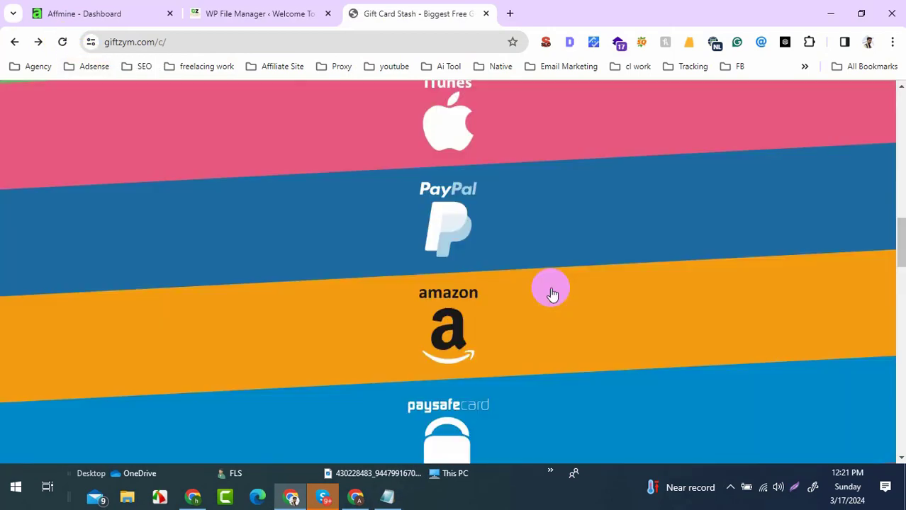
{"action": "left_click", "coordinate": [504, 300]}
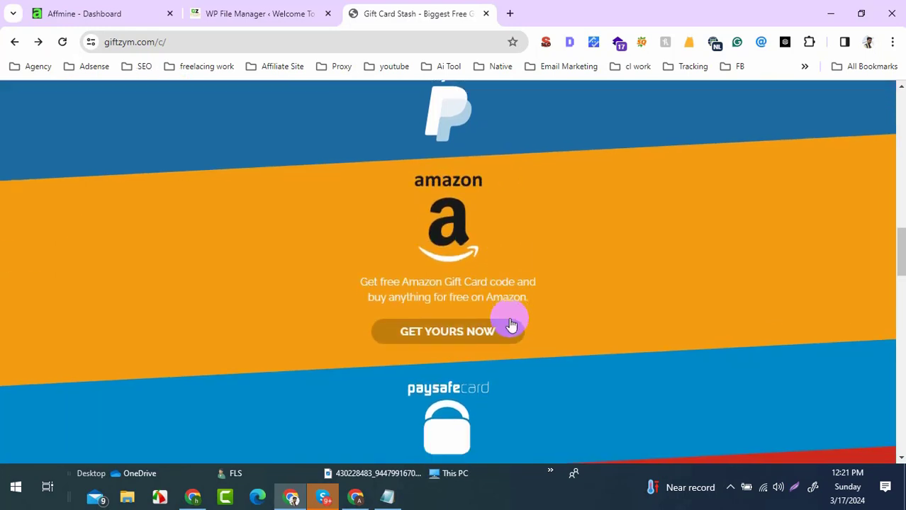
{"action": "left_click", "coordinate": [486, 335]}
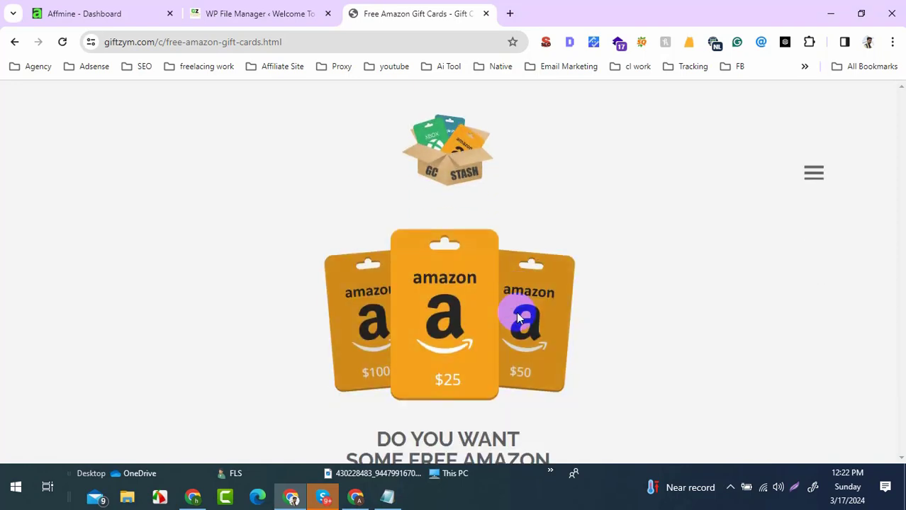
Step: Choose the $100 Amazon gift card value on the page to start the code generator
{"action": "scroll", "coordinate": [515, 323], "scroll_direction": "down", "scroll_amount": 5}
{"action": "scroll", "coordinate": [515, 327], "scroll_direction": "down", "scroll_amount": 2}
{"action": "left_click", "coordinate": [547, 303]}
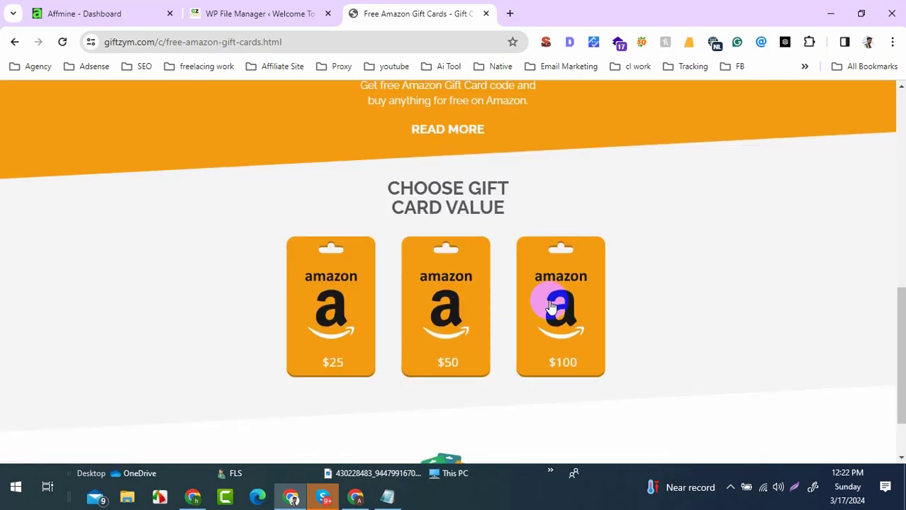
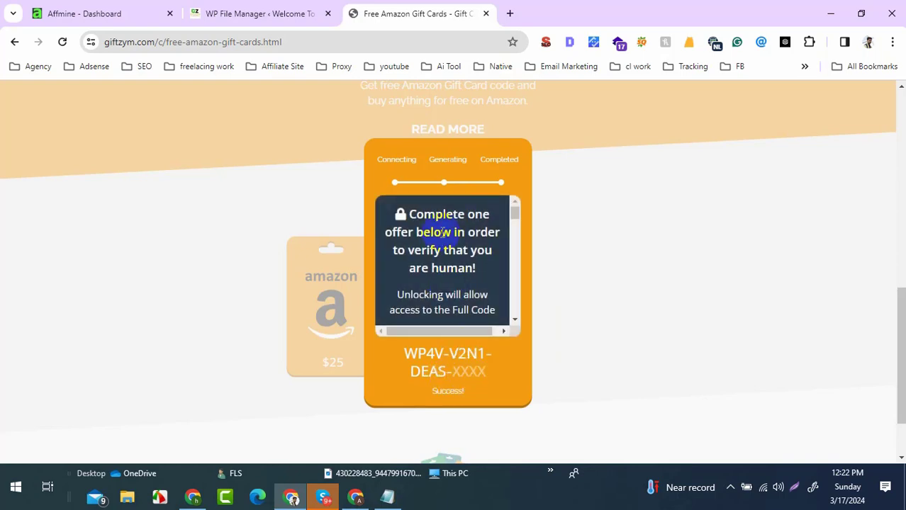
Step: Examine the content locker embedded in the generator box, from its heading through the offers to the completion notice
{"action": "left_click_drag", "start_coordinate": [397, 213], "coordinate": [477, 276]}
{"action": "scroll", "coordinate": [477, 258], "scroll_direction": "down", "scroll_amount": 2}
{"action": "scroll", "coordinate": [461, 245], "scroll_direction": "up", "scroll_amount": 2}
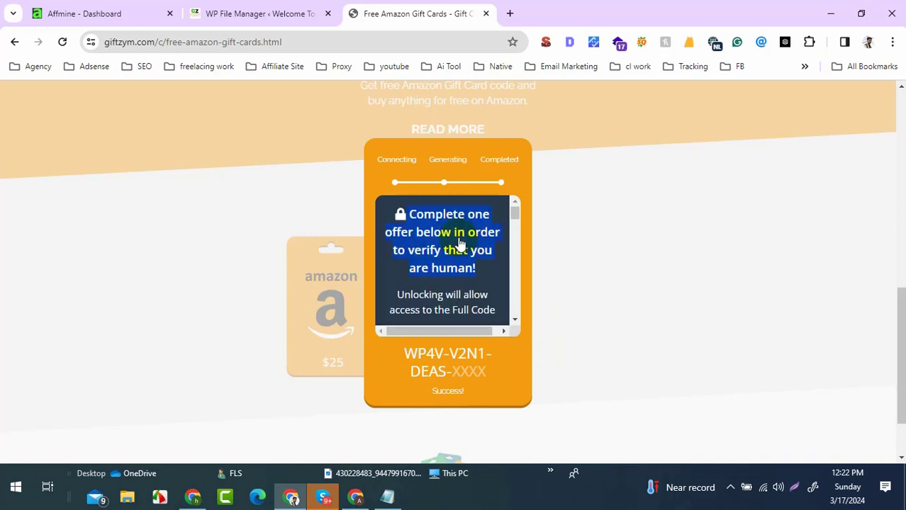
{"action": "left_click", "coordinate": [448, 296]}
{"action": "scroll", "coordinate": [468, 263], "scroll_direction": "down", "scroll_amount": 6}
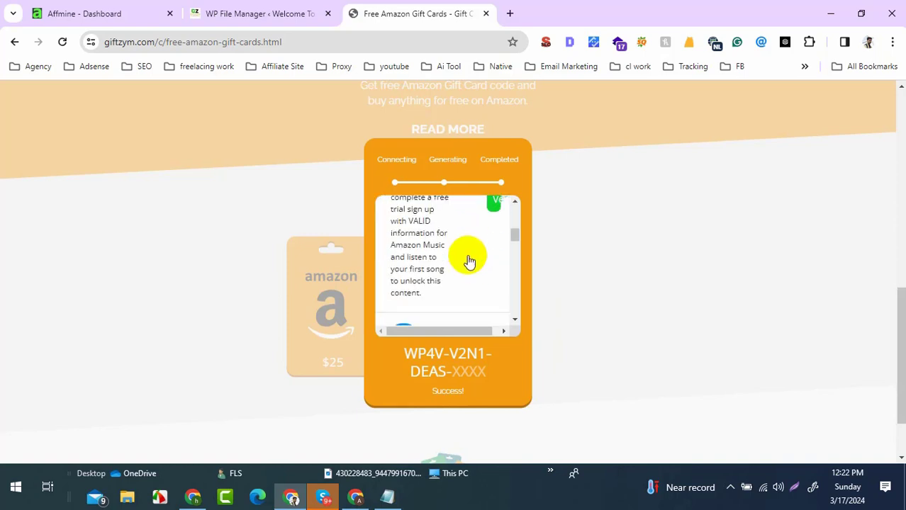
{"action": "scroll", "coordinate": [466, 257], "scroll_direction": "down", "scroll_amount": 3}
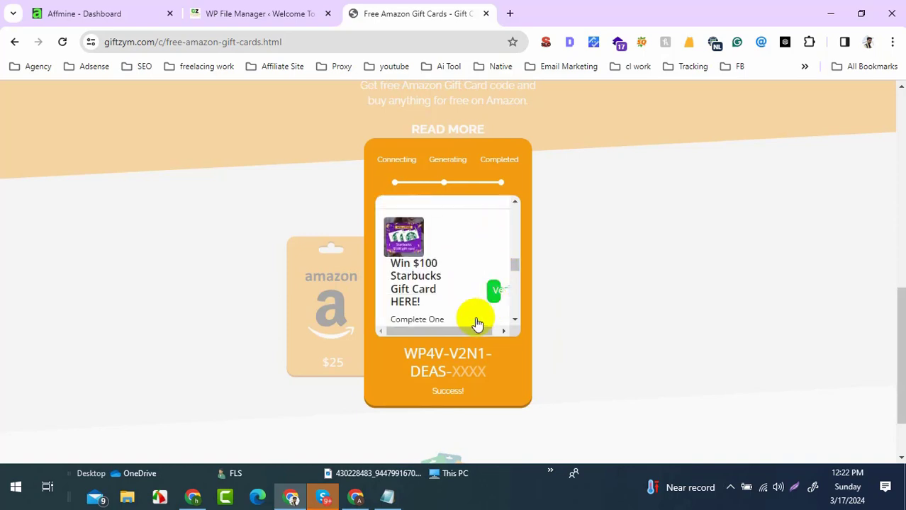
{"action": "left_click_drag", "start_coordinate": [467, 333], "coordinate": [505, 328]}
{"action": "scroll", "coordinate": [488, 273], "scroll_direction": "up", "scroll_amount": 5}
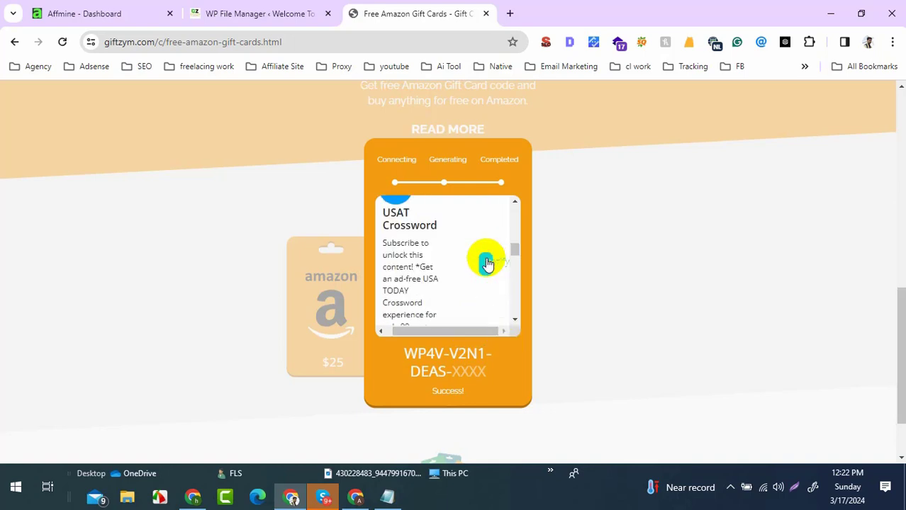
{"action": "scroll", "coordinate": [488, 264], "scroll_direction": "up", "scroll_amount": 3}
{"action": "scroll", "coordinate": [486, 266], "scroll_direction": "down", "scroll_amount": 10}
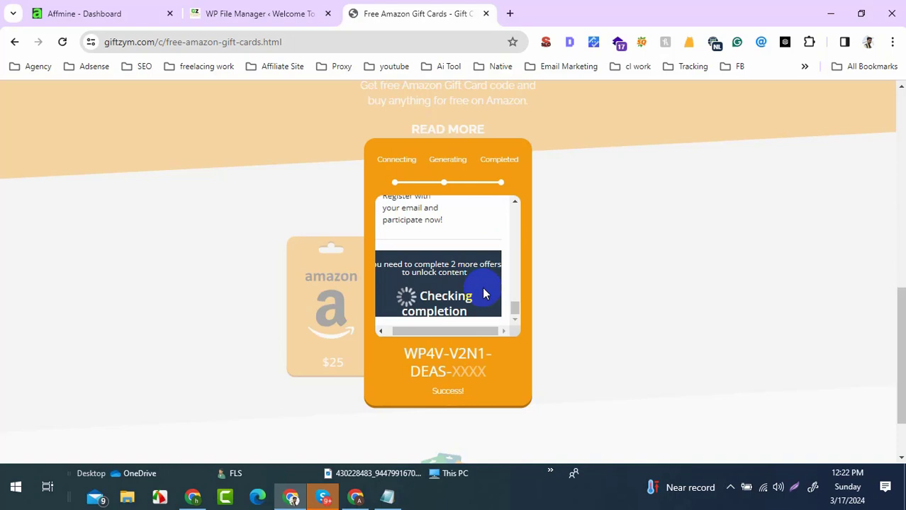
{"action": "scroll", "coordinate": [484, 290], "scroll_direction": "up", "scroll_amount": 10}
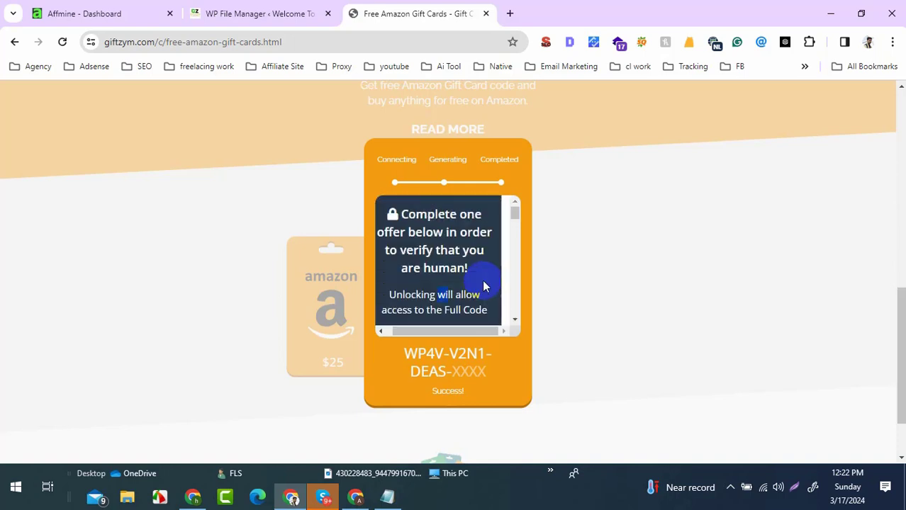
{"action": "scroll", "coordinate": [484, 287], "scroll_direction": "down", "scroll_amount": 10}
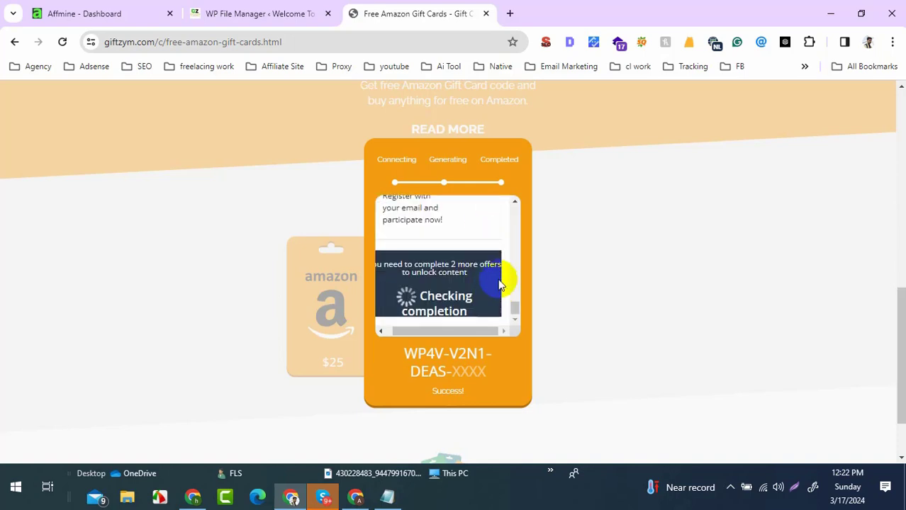
{"action": "scroll", "coordinate": [497, 280], "scroll_direction": "up", "scroll_amount": 5}
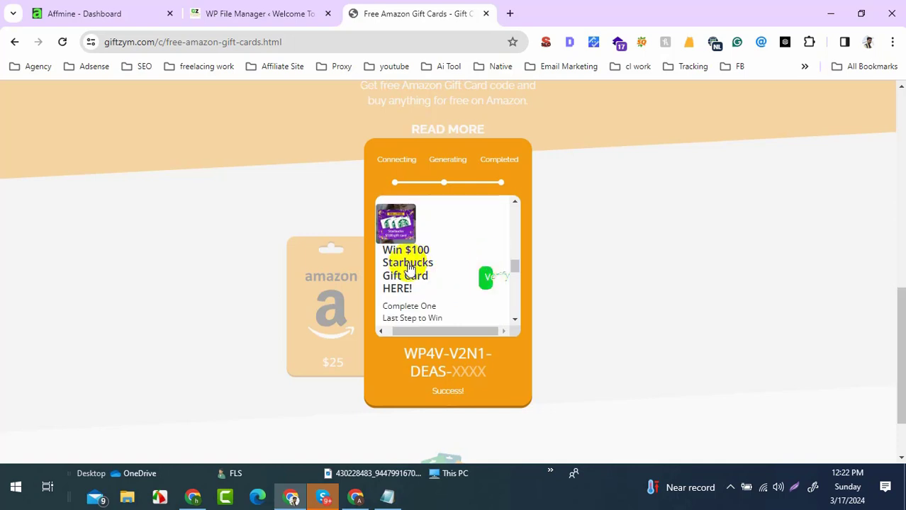
{"action": "scroll", "coordinate": [425, 259], "scroll_direction": "down", "scroll_amount": 4}
Step: Return to the Affmine content locker page and copy the direct link again
{"action": "left_click", "coordinate": [82, 14]}
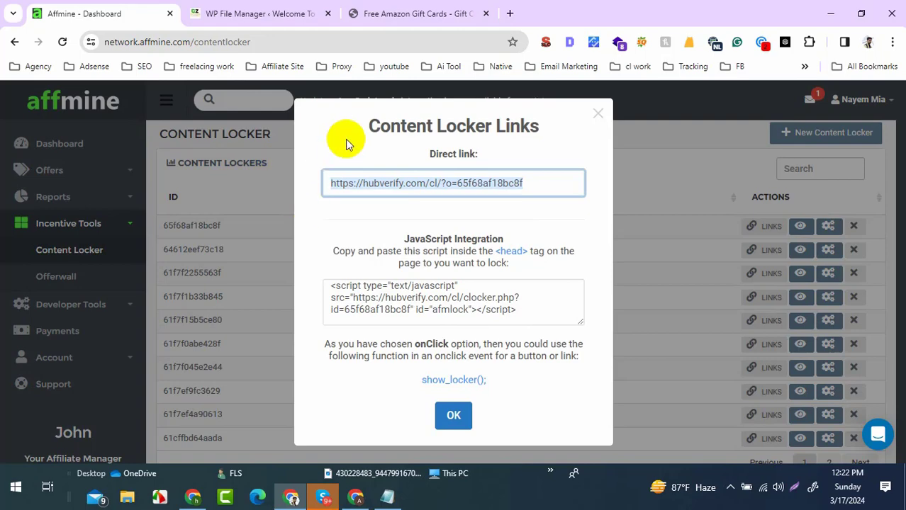
{"action": "left_click", "coordinate": [396, 196]}
{"action": "right_click", "coordinate": [387, 189]}
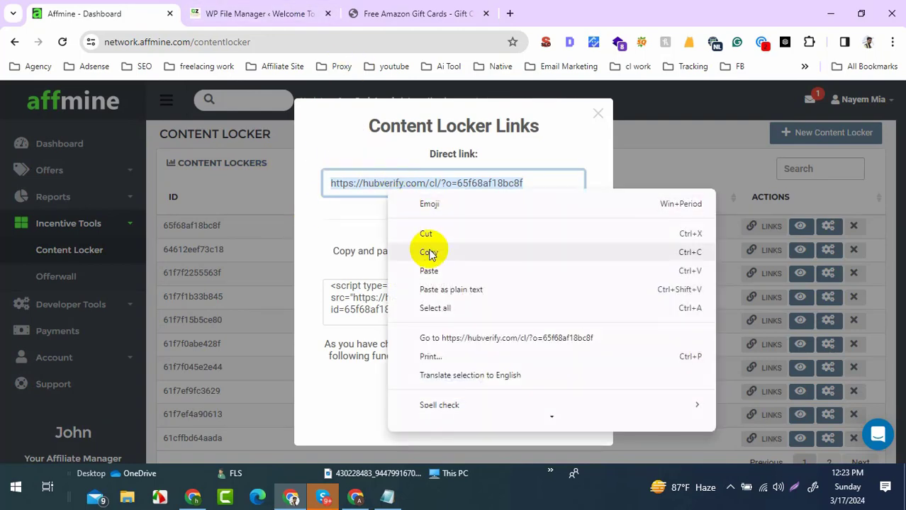
{"action": "left_click", "coordinate": [430, 254]}
Step: Return to WP File Manager, open free-ebay-gift-cards.html in the code editor and go down through its code
{"action": "left_click", "coordinate": [287, 11]}
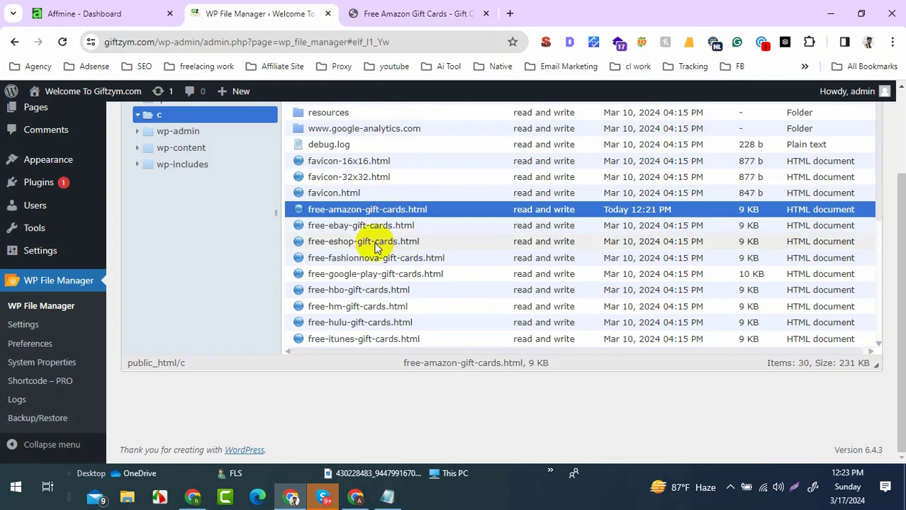
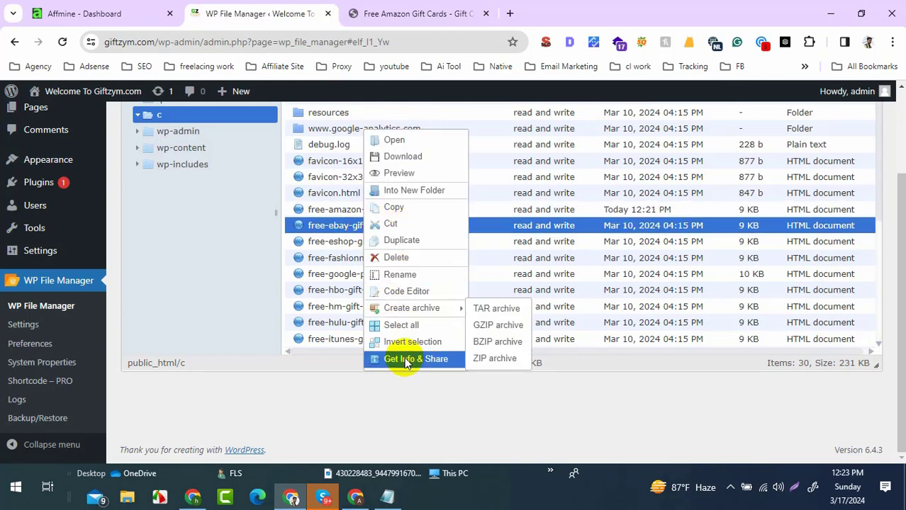
{"action": "mouse_move", "coordinate": [410, 312]}
{"action": "left_click", "coordinate": [411, 290]}
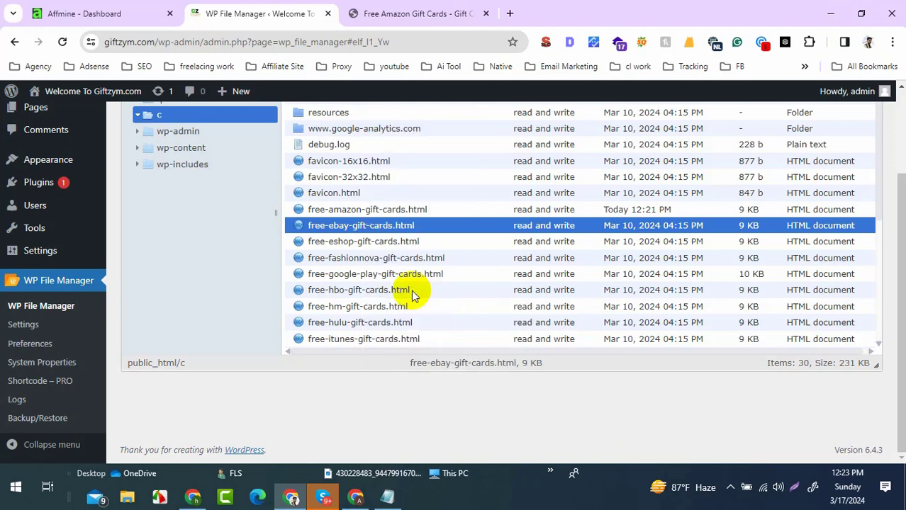
{"action": "scroll", "coordinate": [426, 254], "scroll_direction": "down", "scroll_amount": 20}
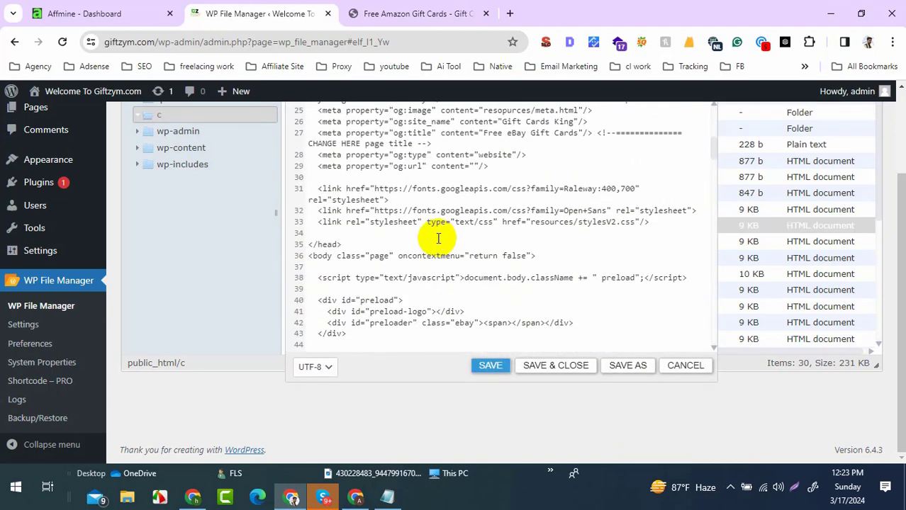
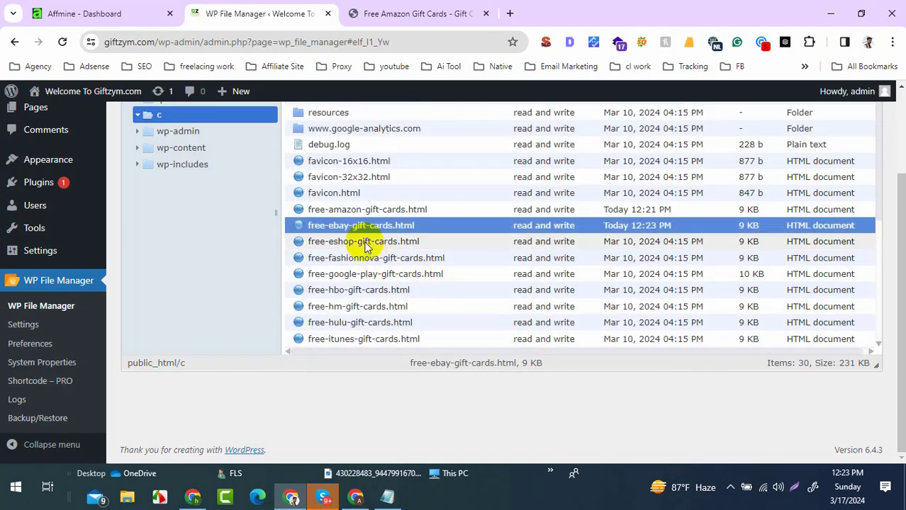
Step: Open free-eshop-gift-cards.html from the c folder in the code editor
{"action": "left_click", "coordinate": [365, 243]}
{"action": "right_click", "coordinate": [365, 245]}
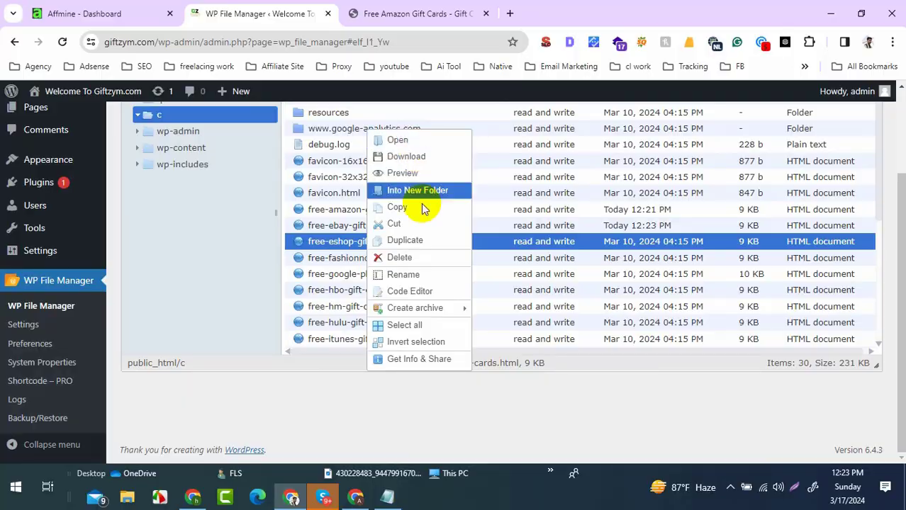